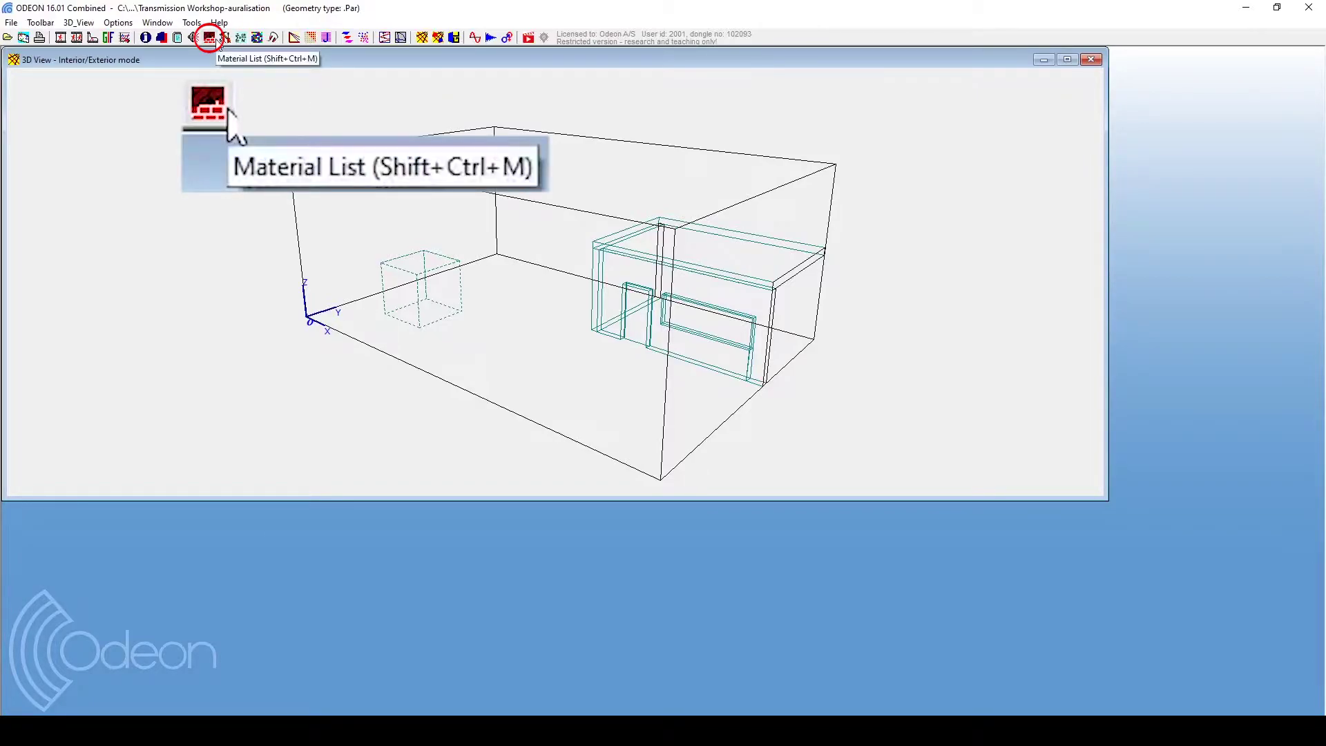
In the Material List, set surface 24 (Window 1) to type Transmission.
left_click(216, 39)
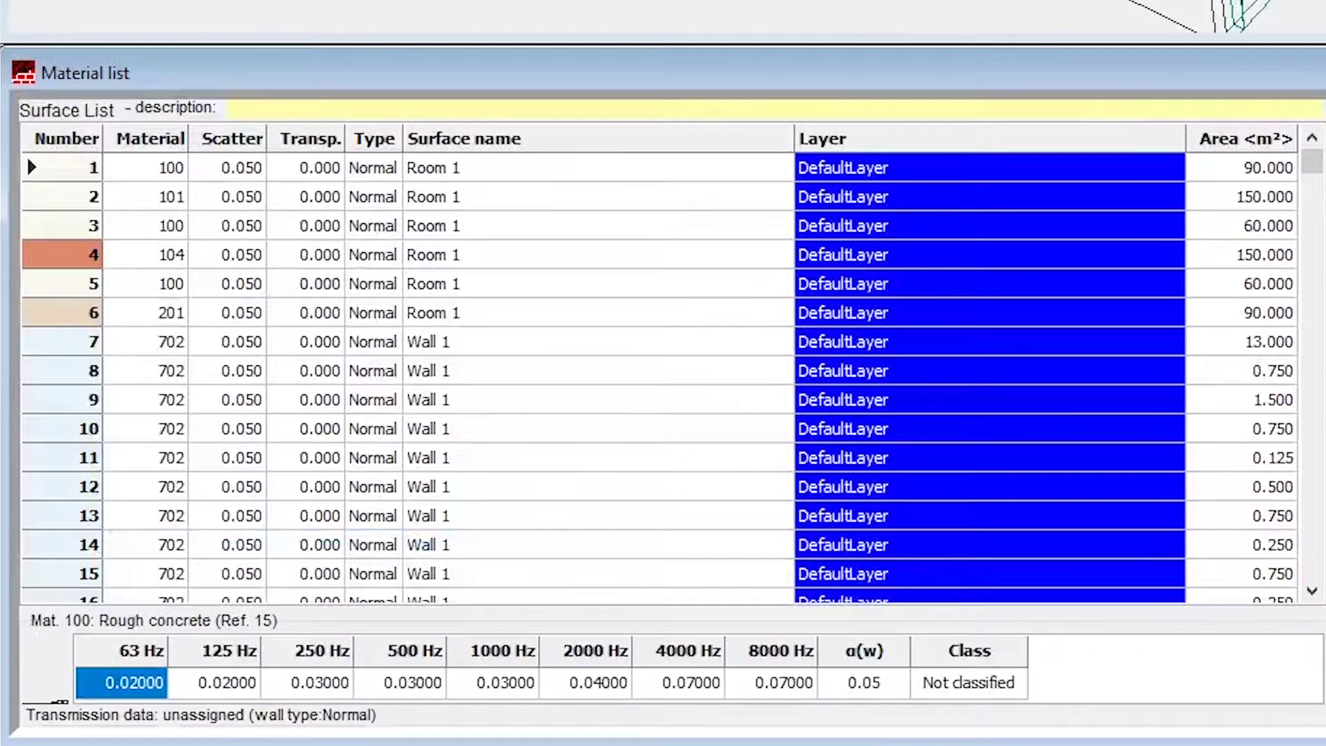
left_click(1311, 164)
left_click_drag(1318, 201, 1321, 408)
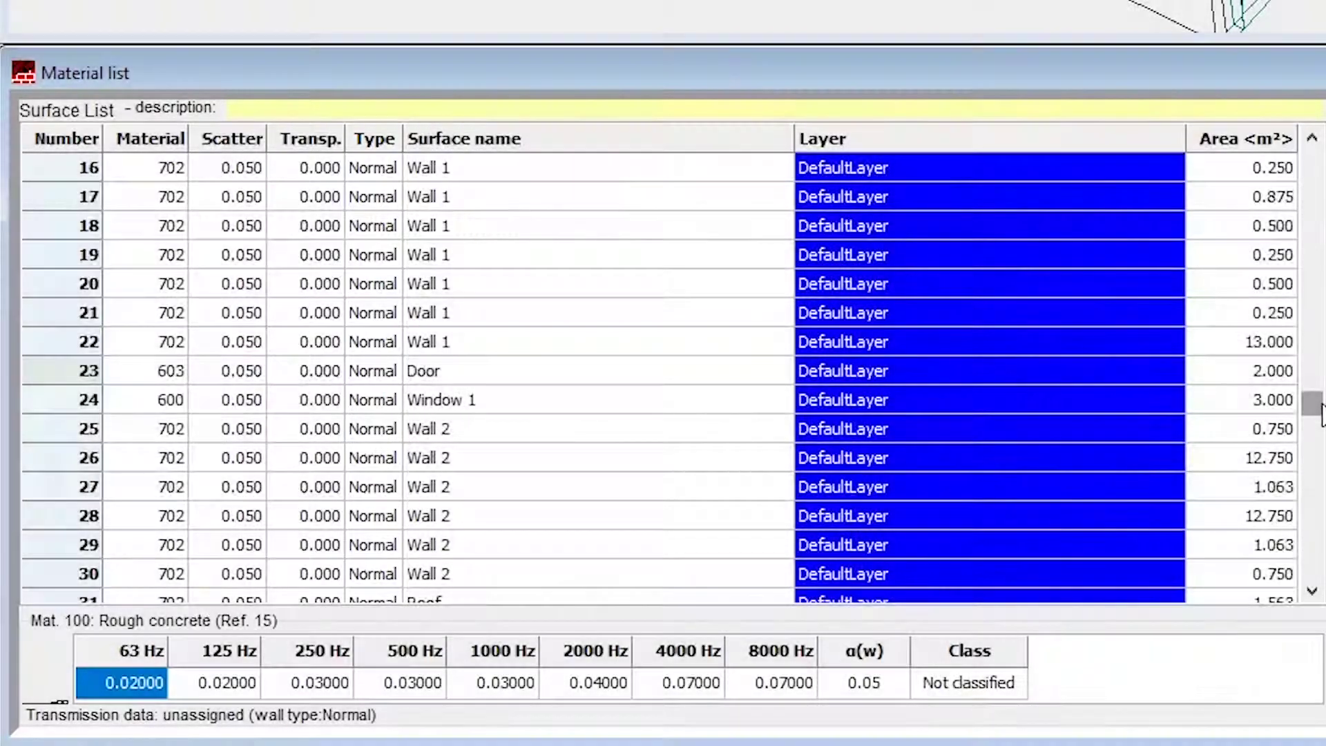
left_click(383, 403)
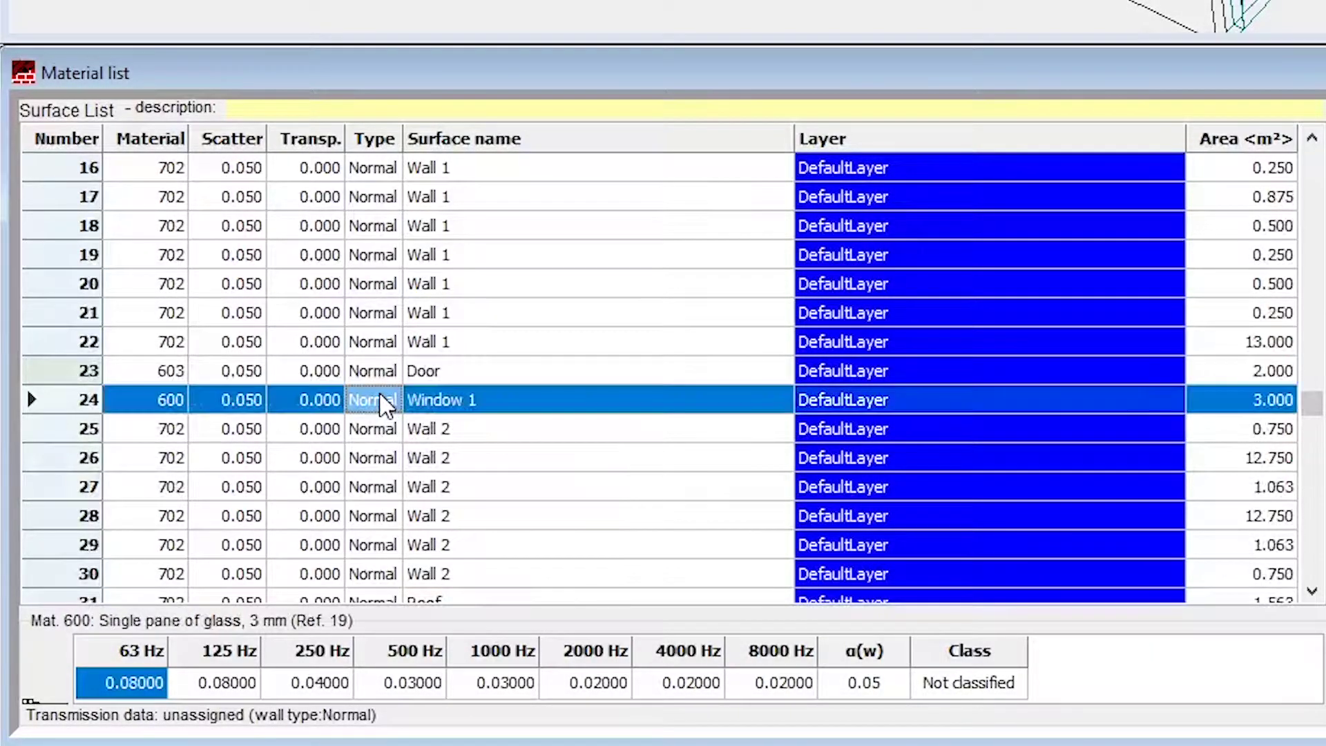
left_click(383, 403)
left_click(388, 400)
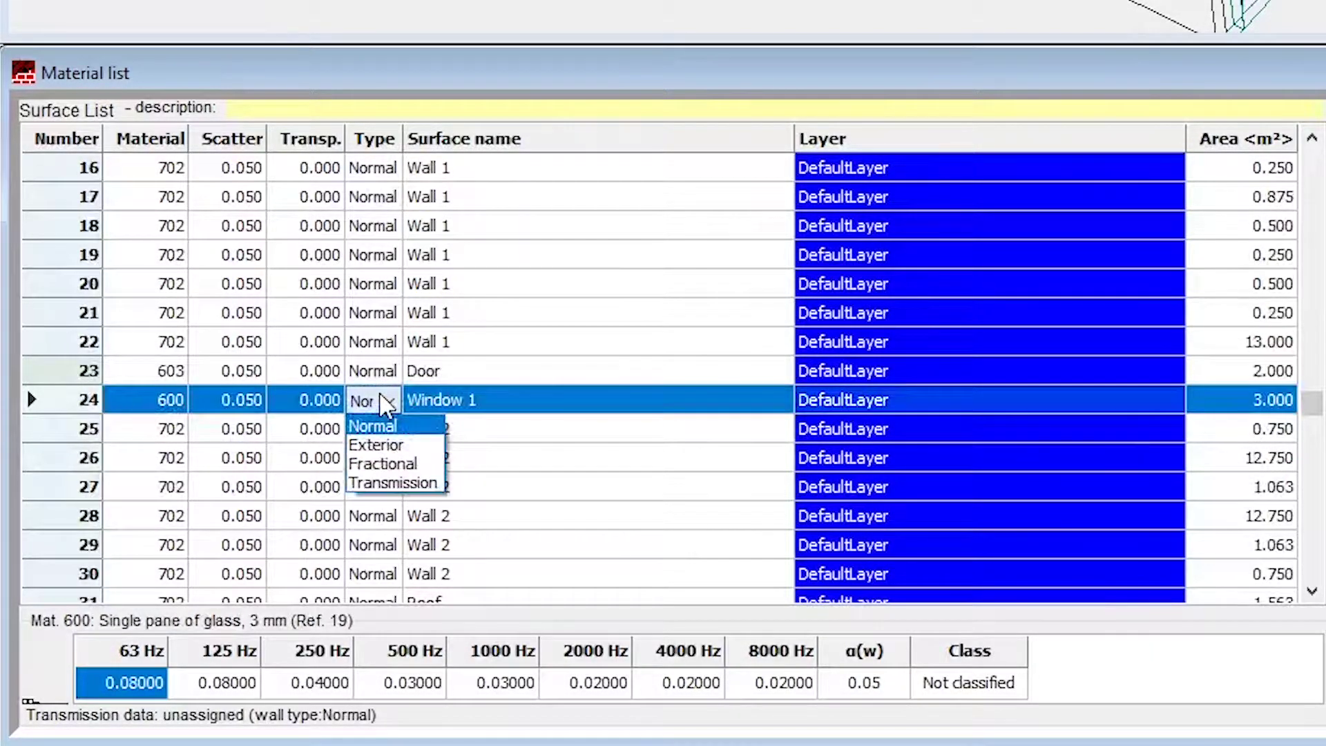
left_click(423, 483)
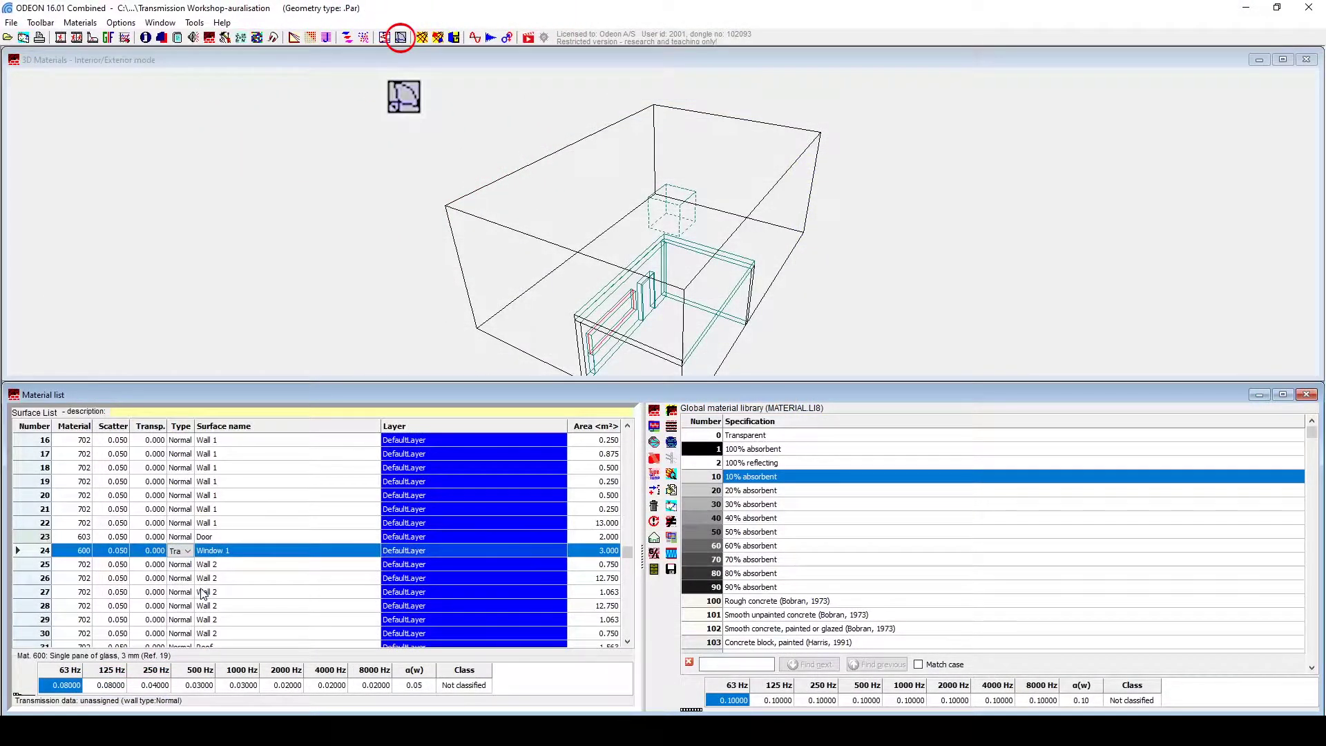
Save the MAT-file, run the 3D billiard from P2 Source in office, then close it.
left_click(401, 38)
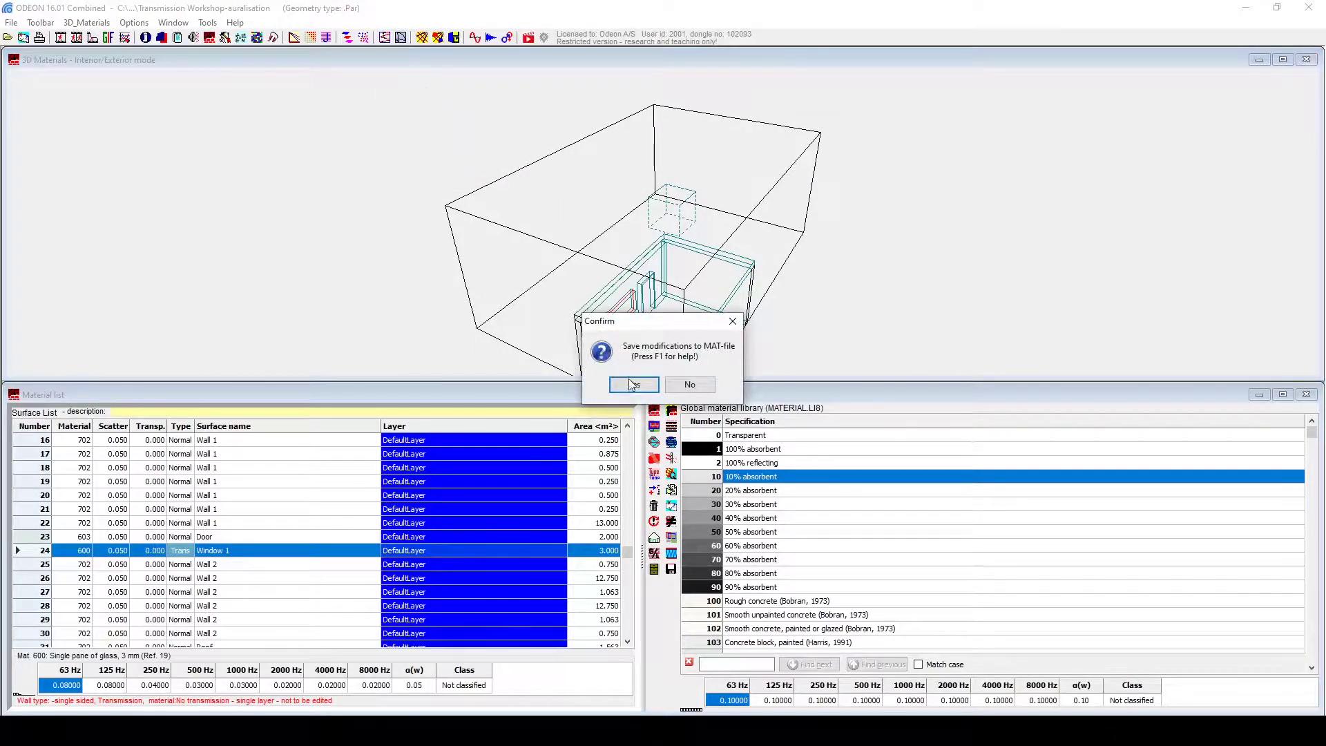
left_click(632, 384)
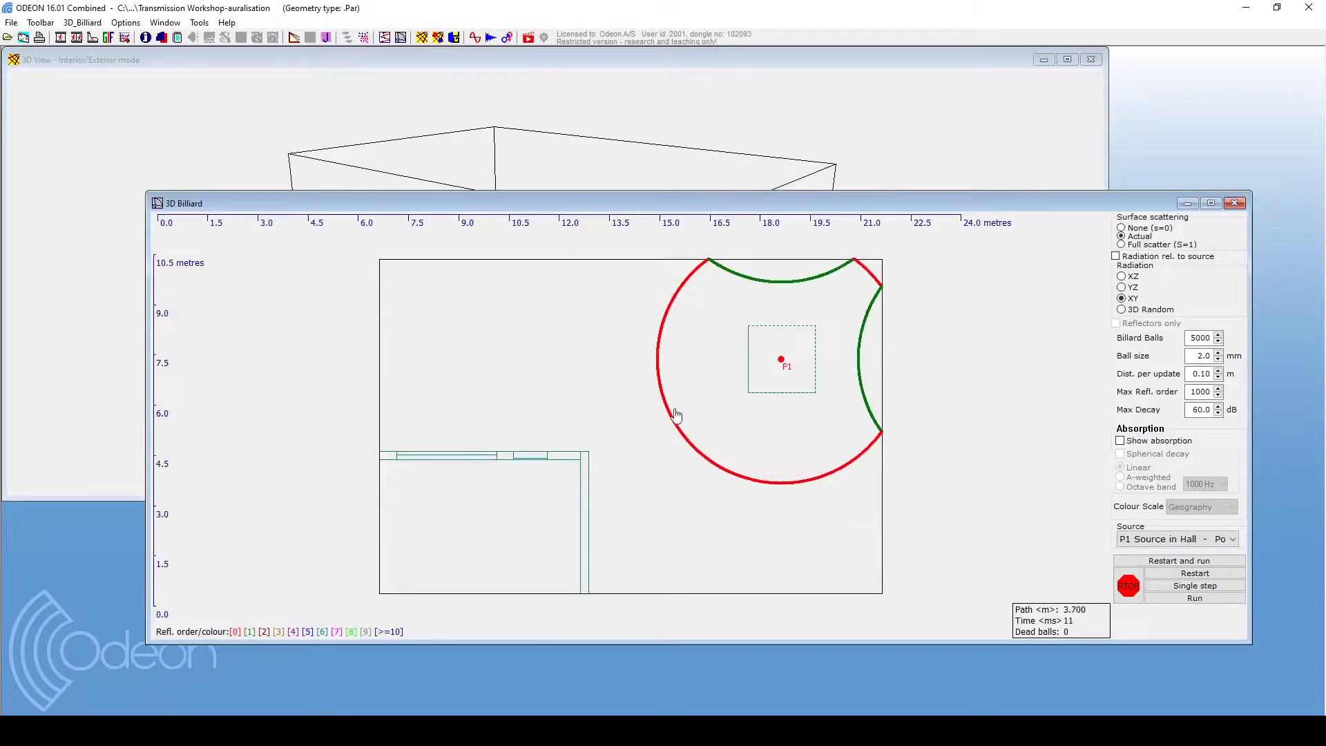
left_click(1139, 539)
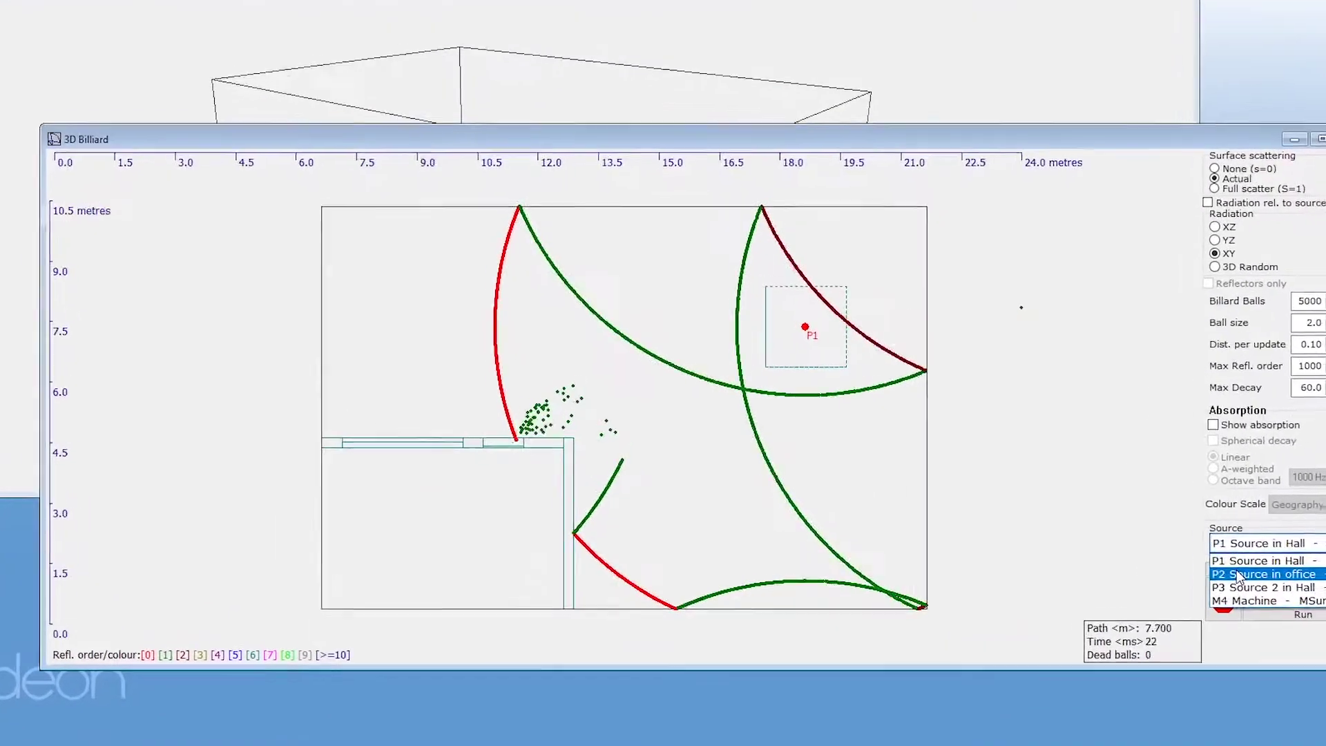
left_click(1148, 565)
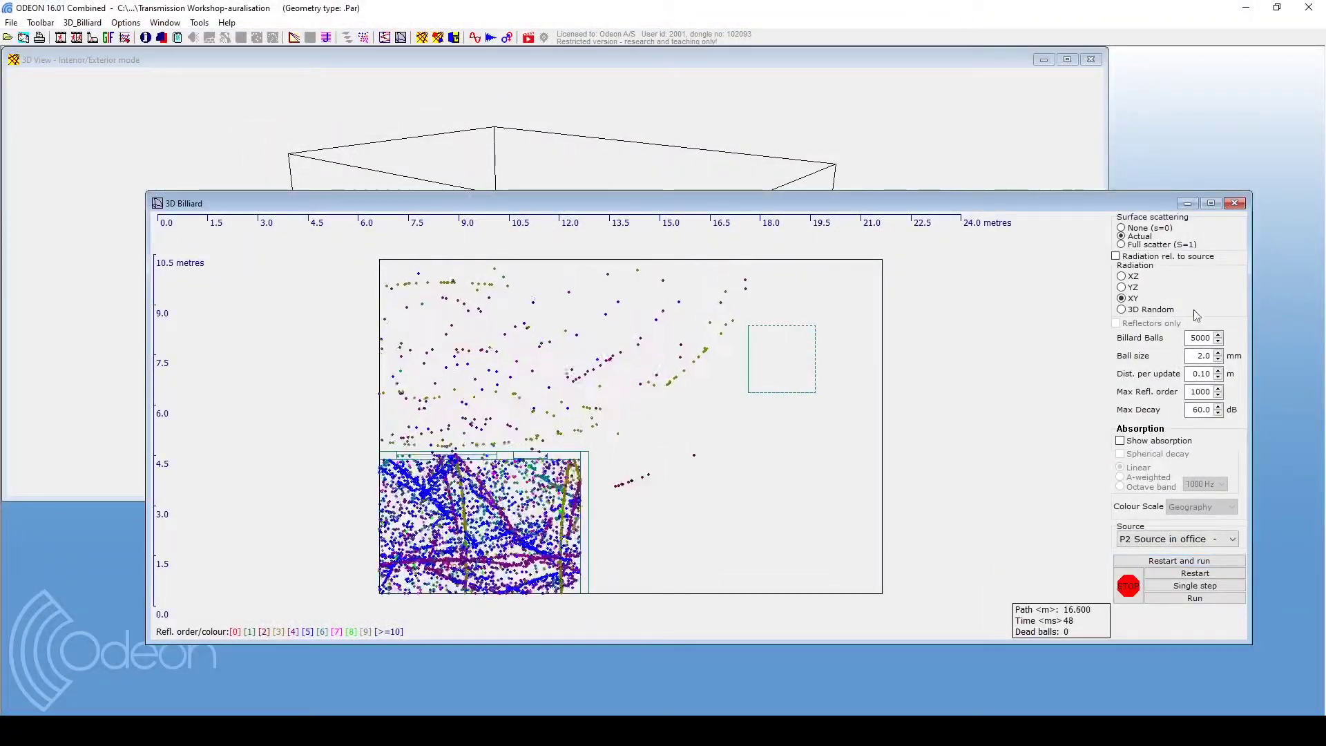
left_click(1235, 203)
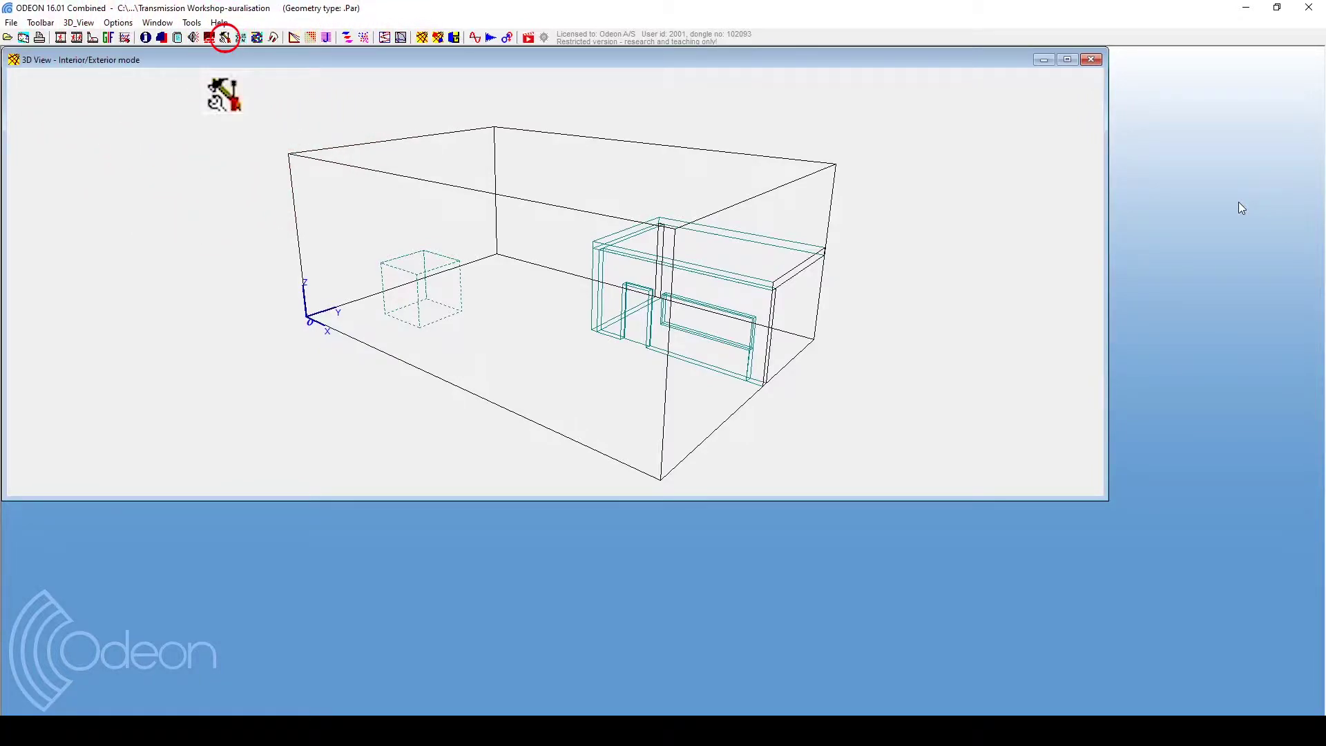
Reopen the Material List and show surface 24's transmission data, still at 99 dB.
left_click(227, 38)
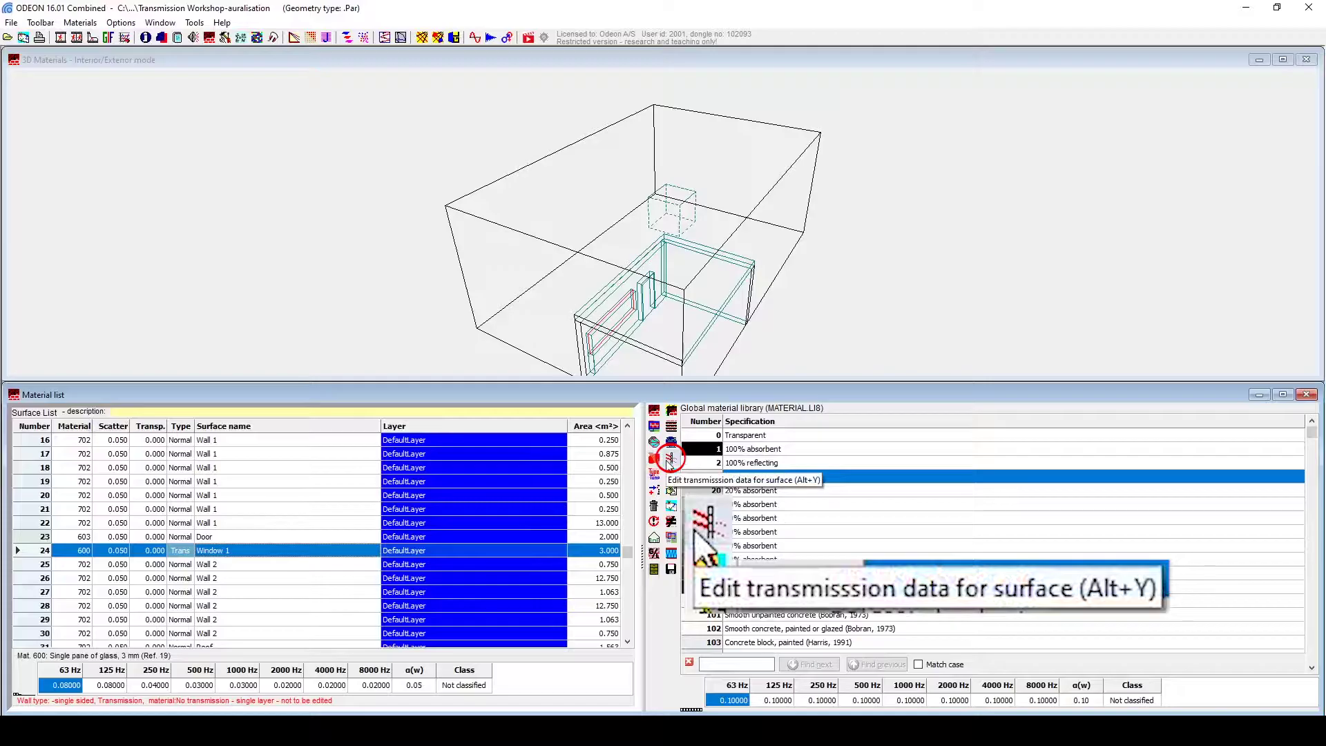
left_click(667, 459)
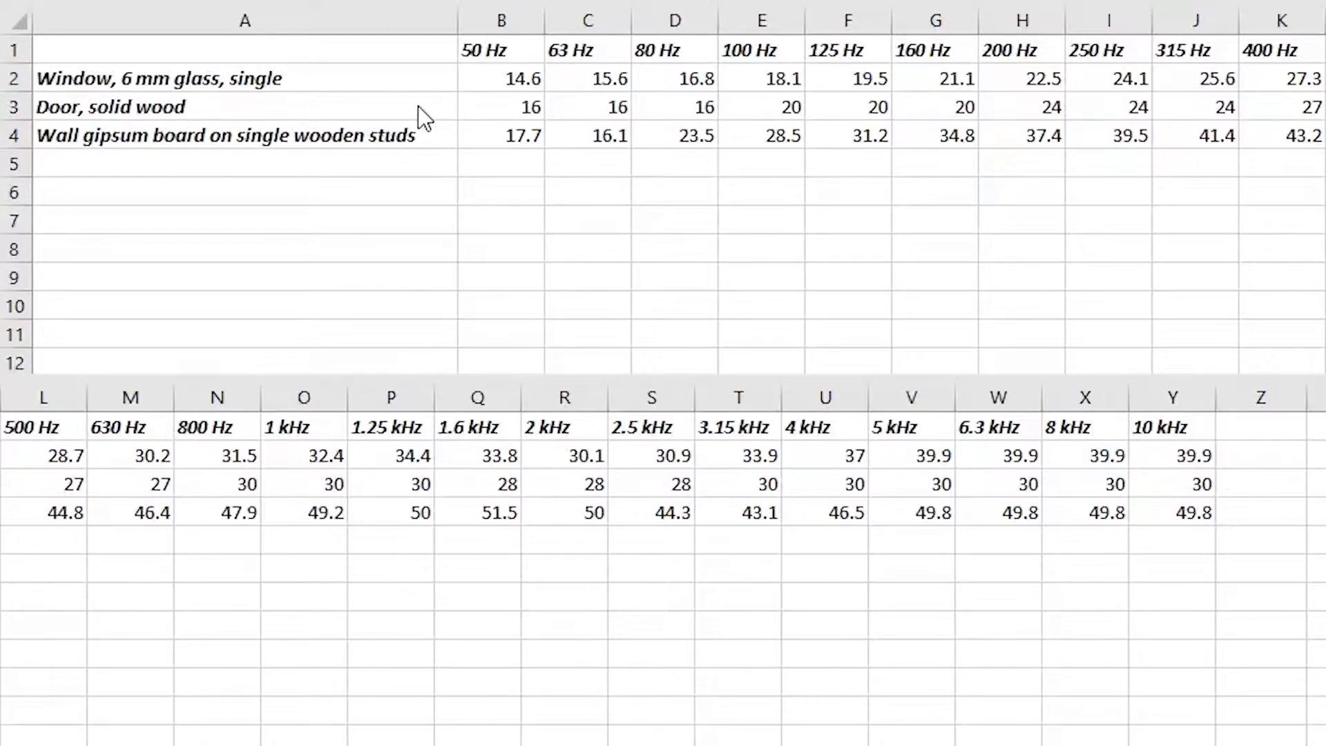
Copy row 2, Window, 6 mm glass, single, from the reduction indices sheet.
left_click(277, 83)
left_click(18, 74)
key("ctrl+c")
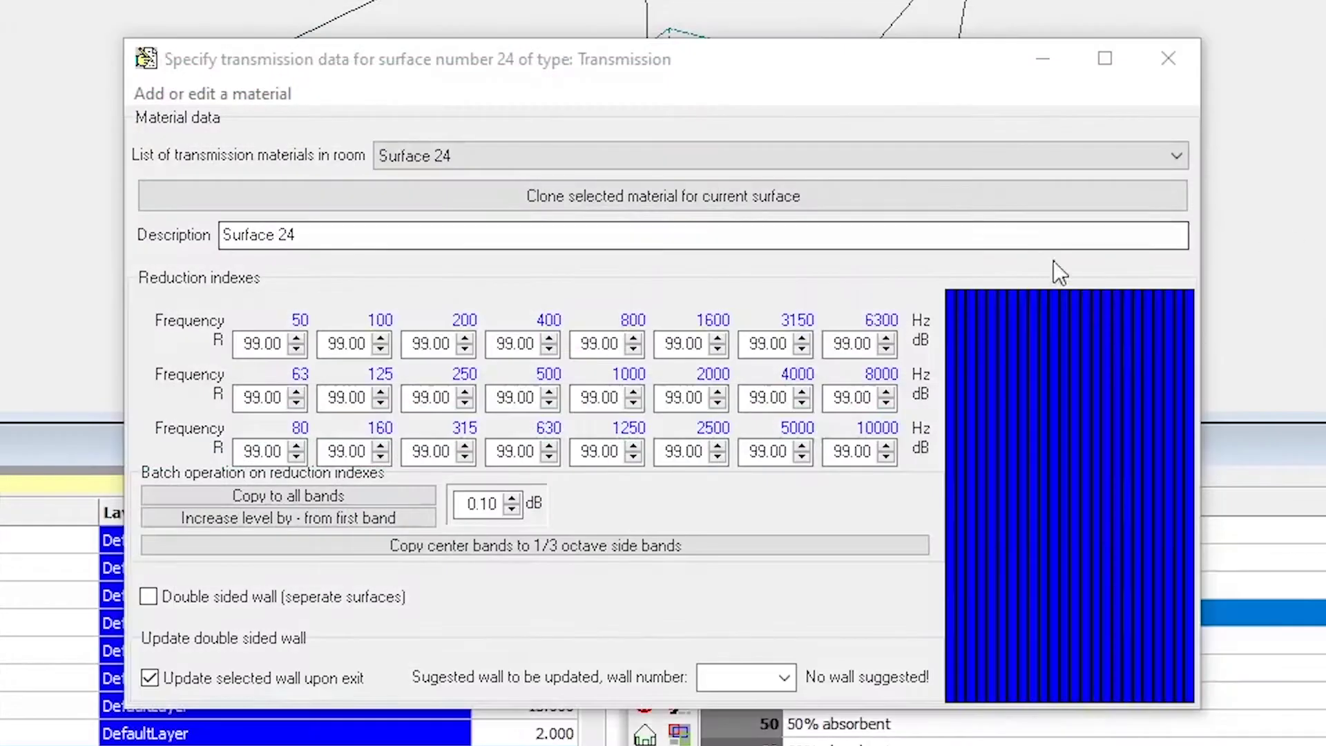
Paste the window glass reduction indices (14.60–39.90 dB) starting at the 50 Hz field.
key("ctrl+v")
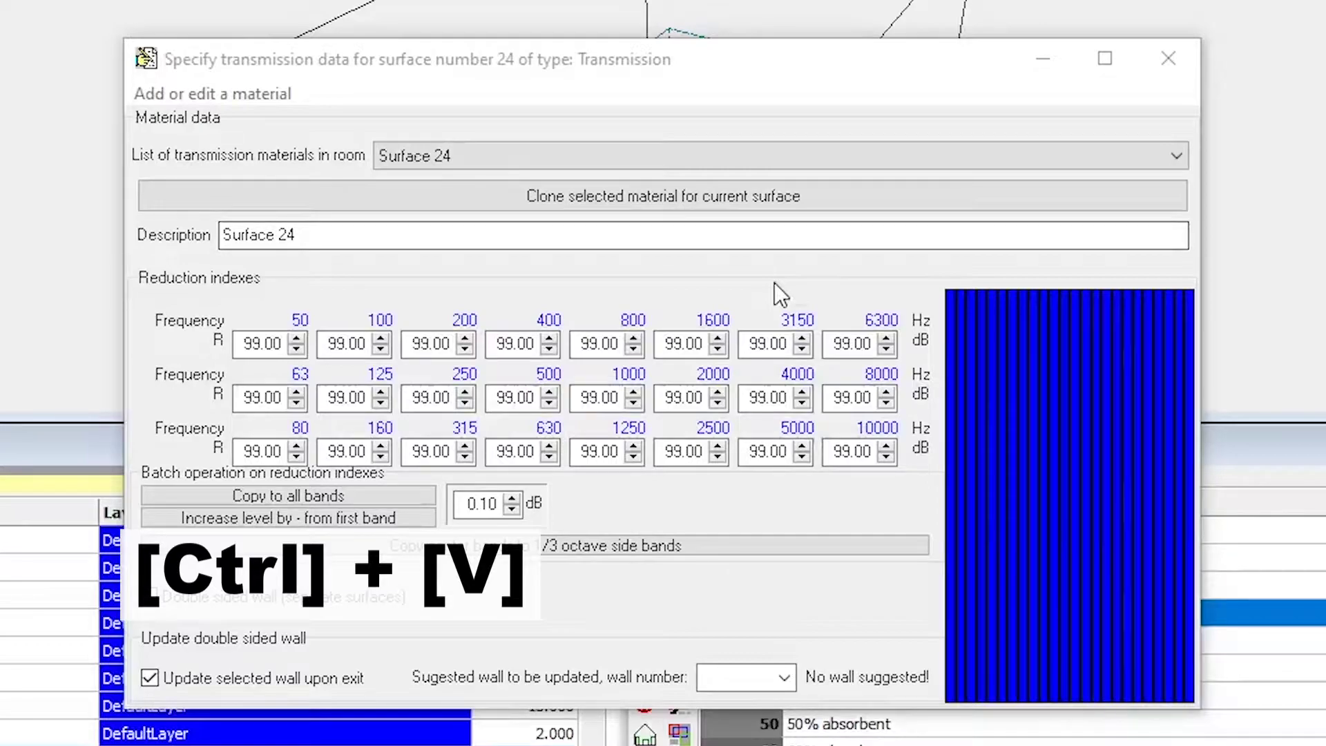
left_click(774, 285)
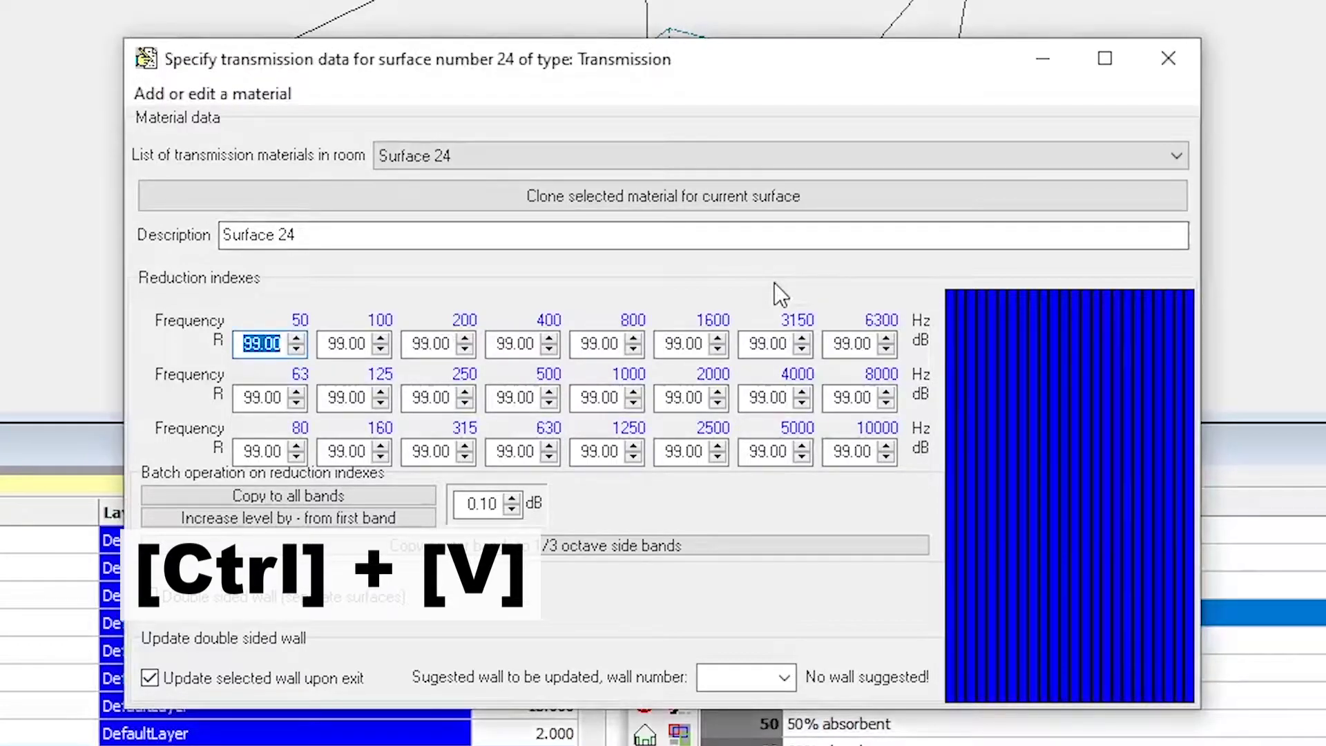
key("ctrl+v")
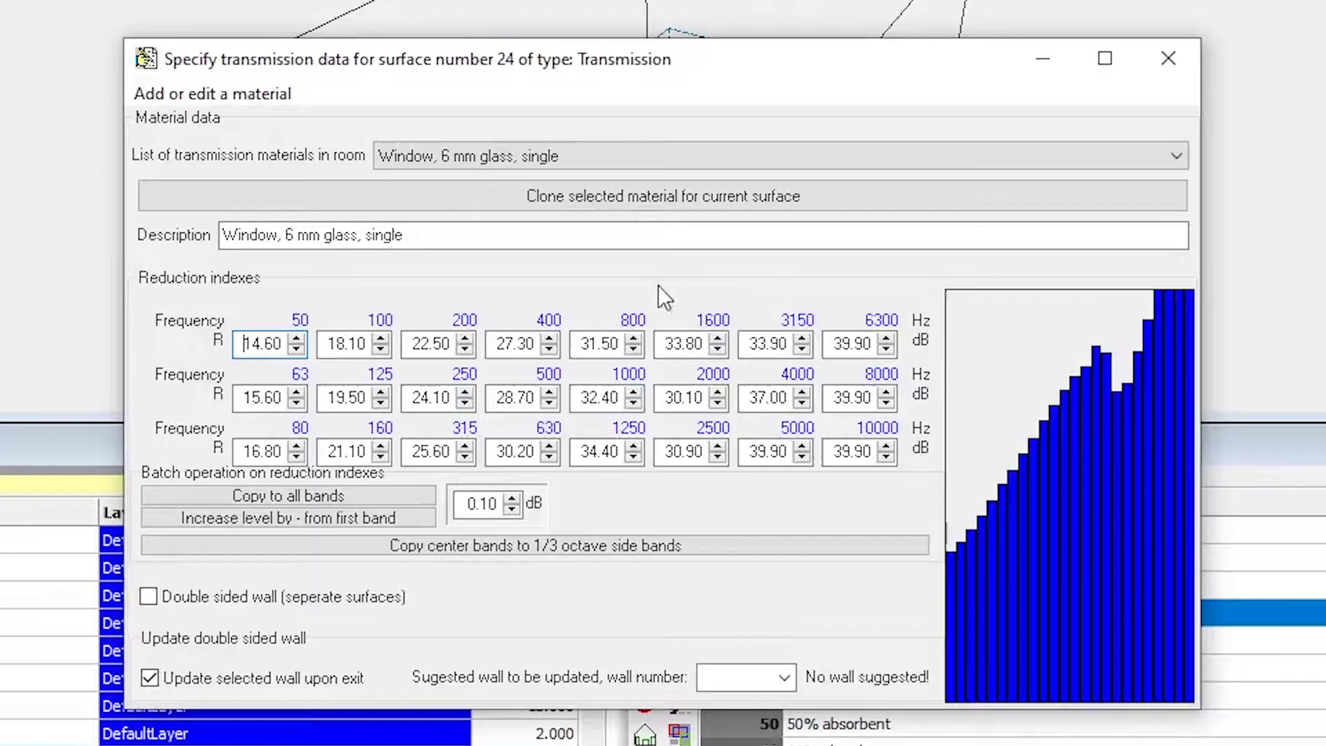
Change 50 Hz to 30 and 100 Hz to 18, then copy 0.10 dB to every band.
double_click(254, 345)
type("30")
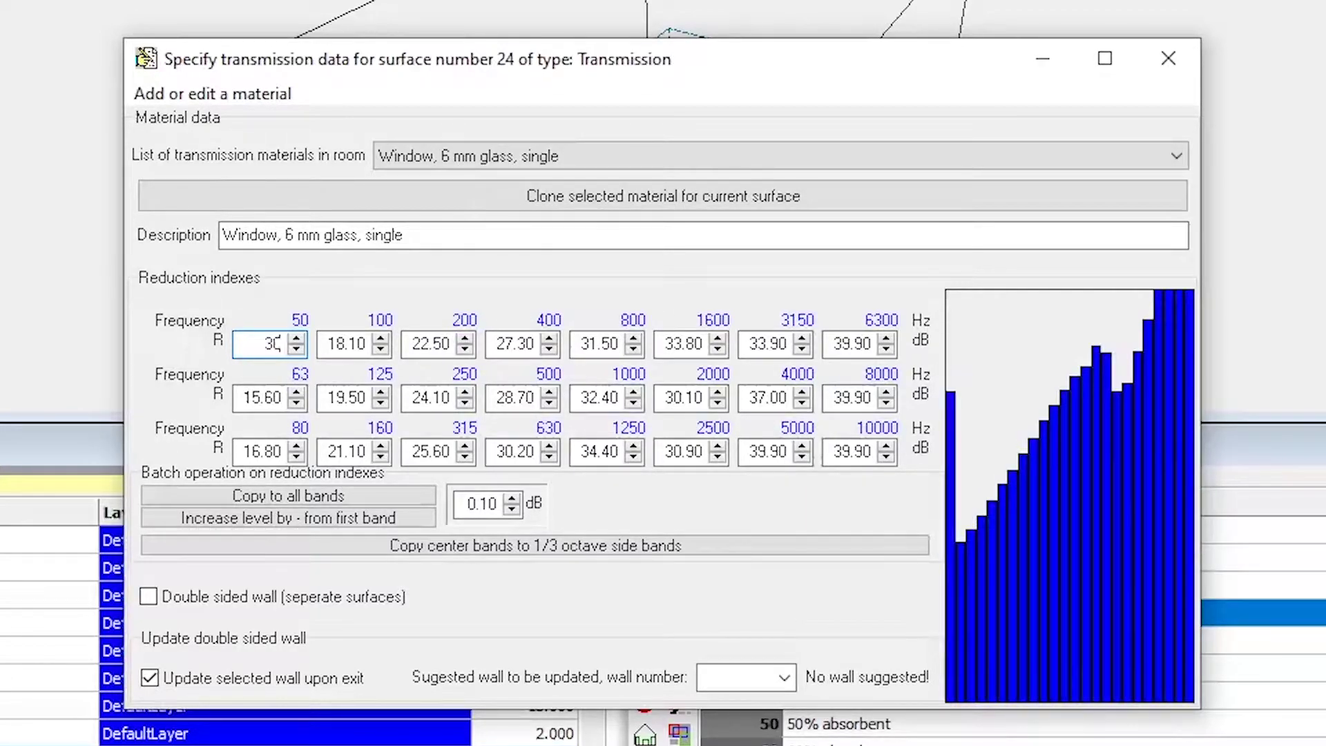
left_click(381, 338)
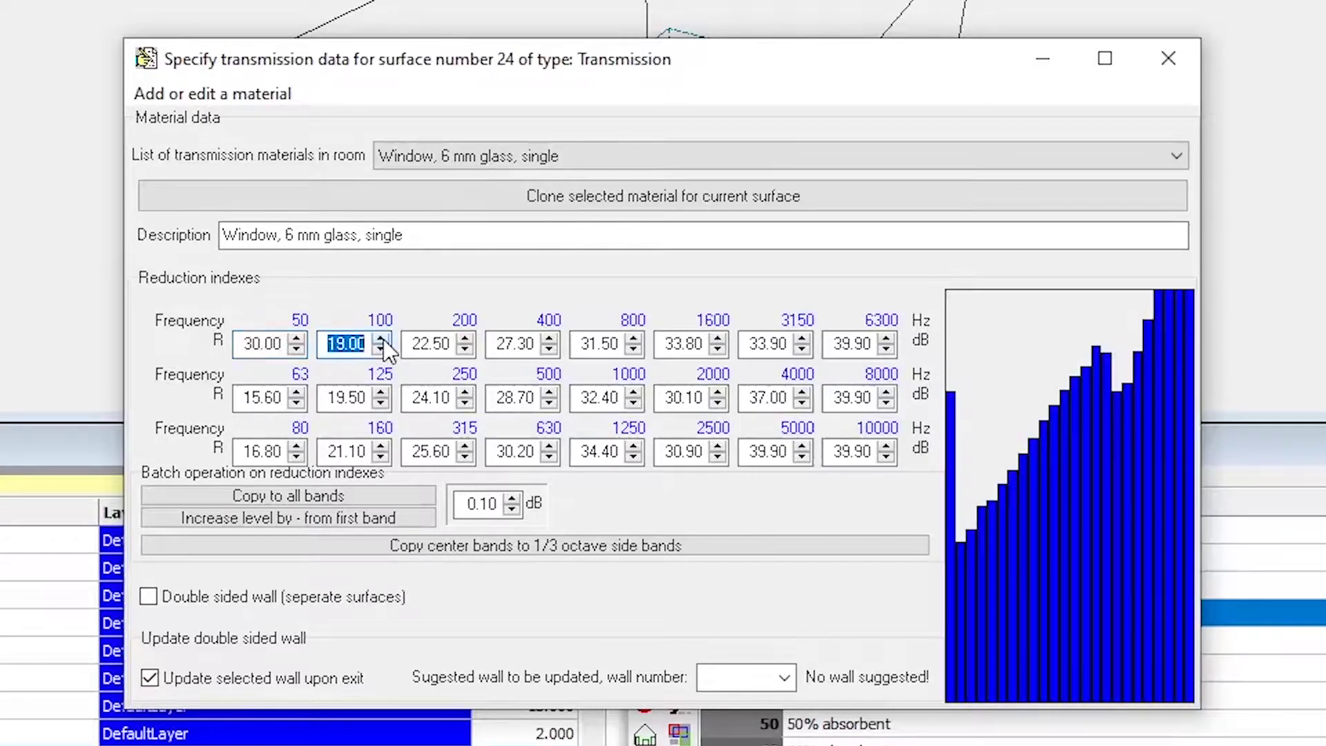
left_click(381, 338)
left_click(381, 349)
left_click(382, 349)
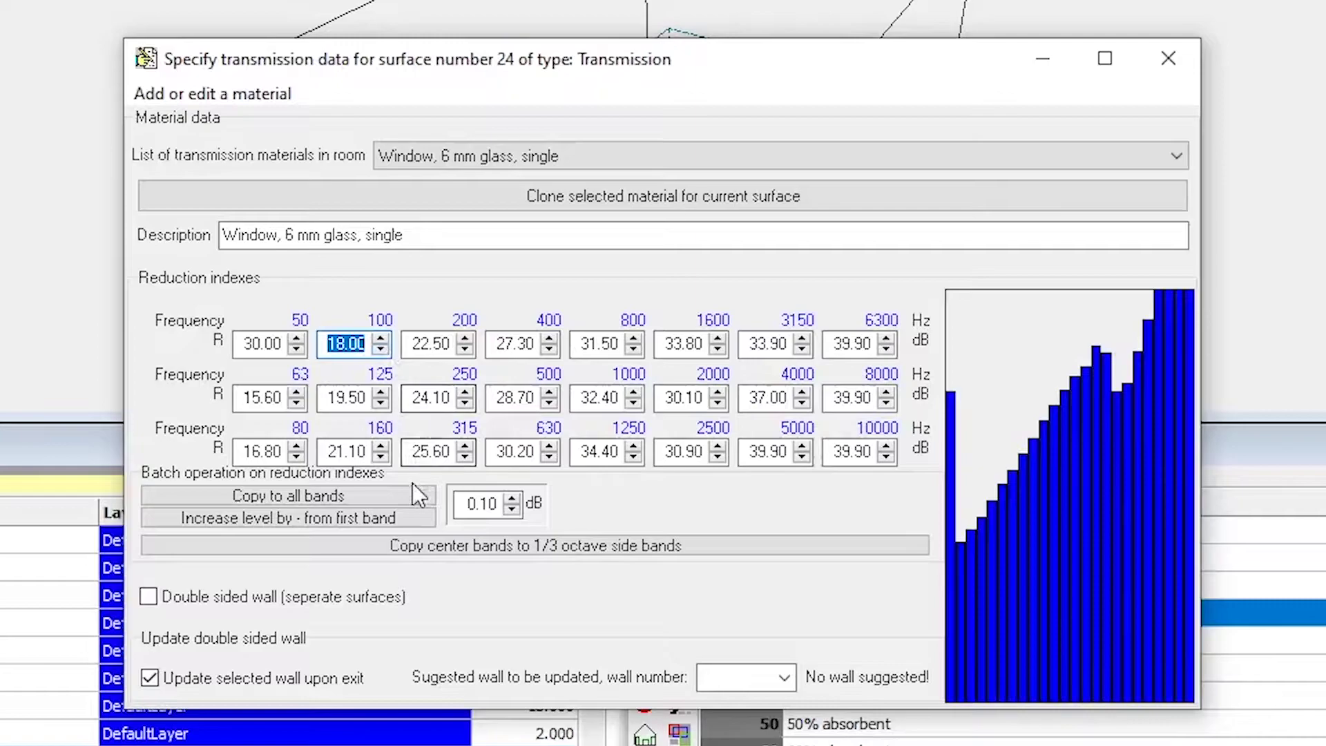
left_click(412, 495)
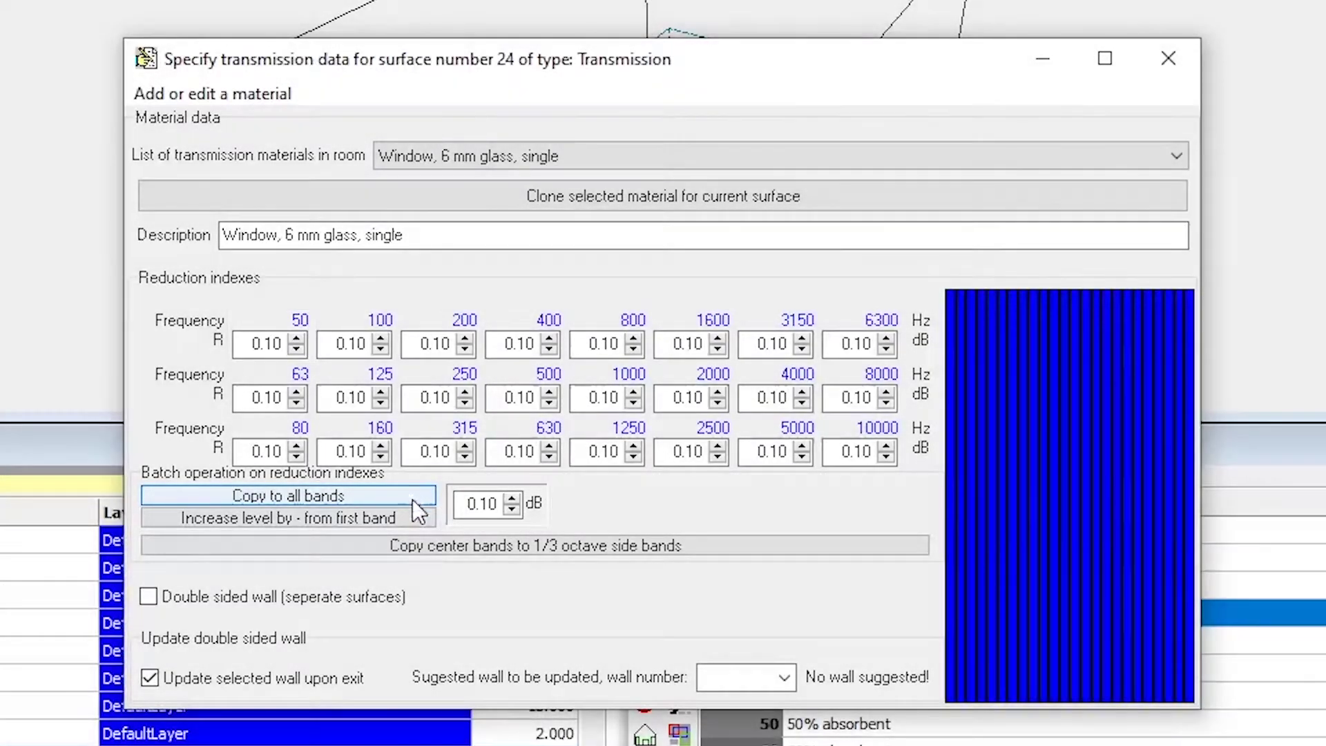
Apply level increase and side-band copy, then re-paste the window glass indices (14.60–39.90 dB).
left_click(415, 518)
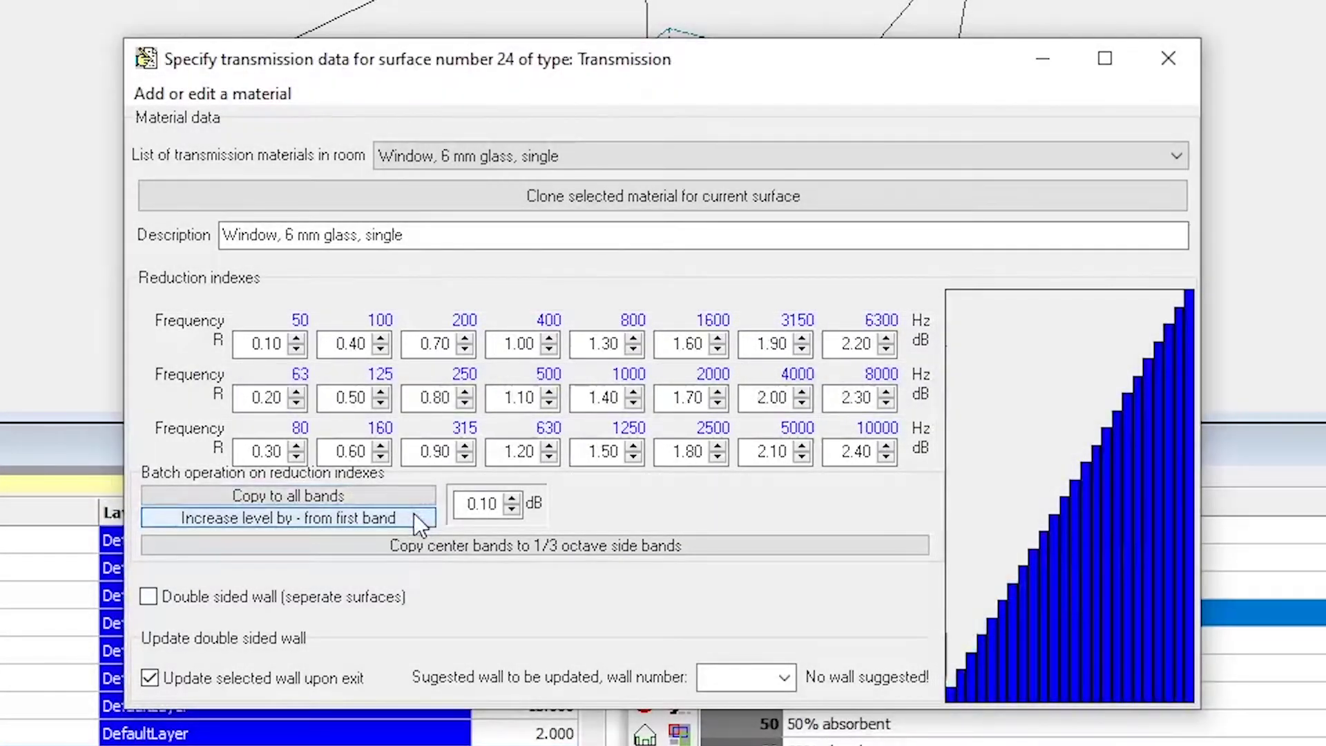
left_click(355, 545)
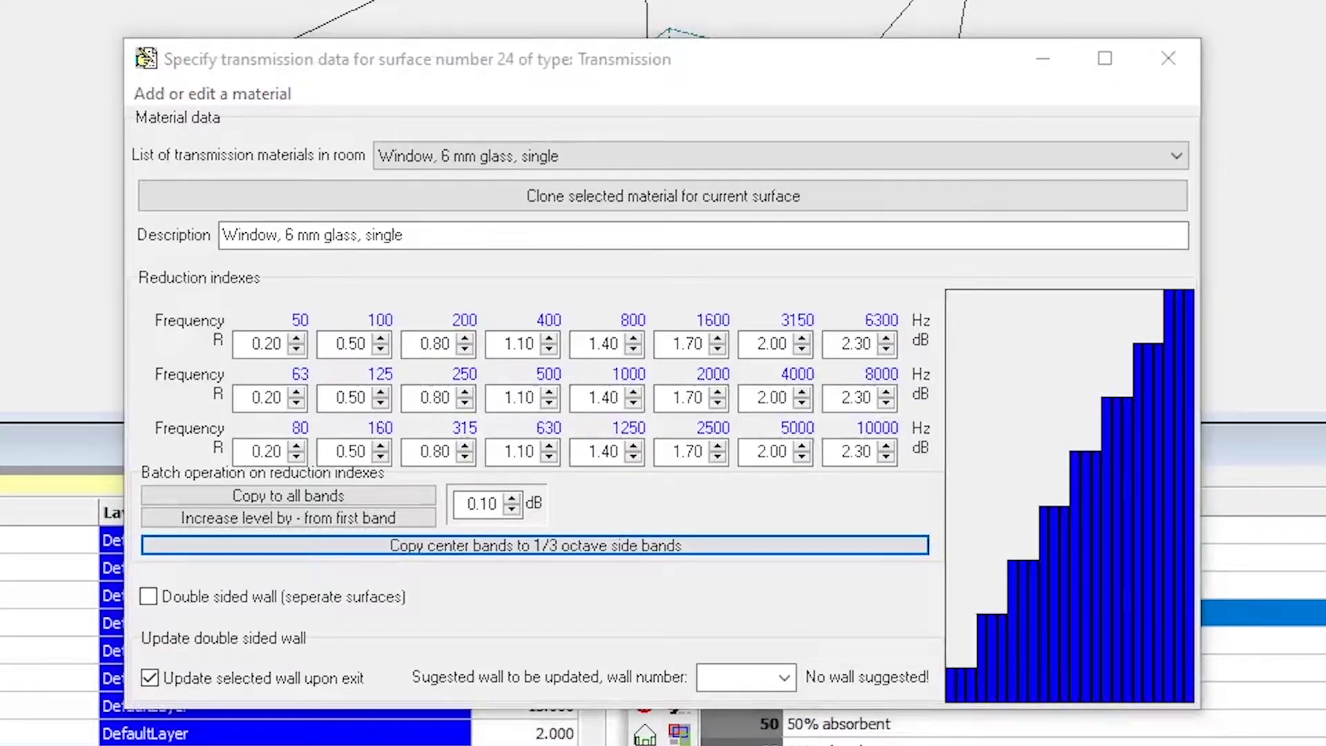
left_click(890, 77)
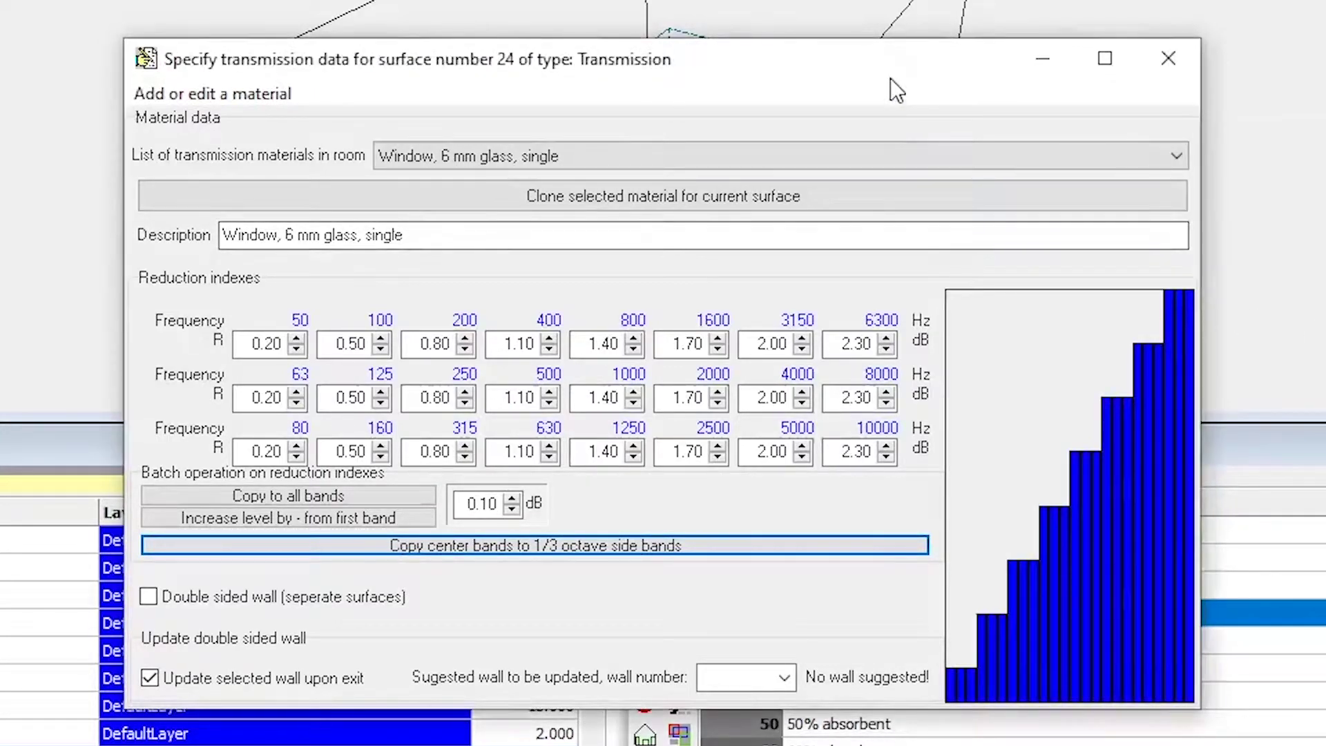
key("ctrl+v")
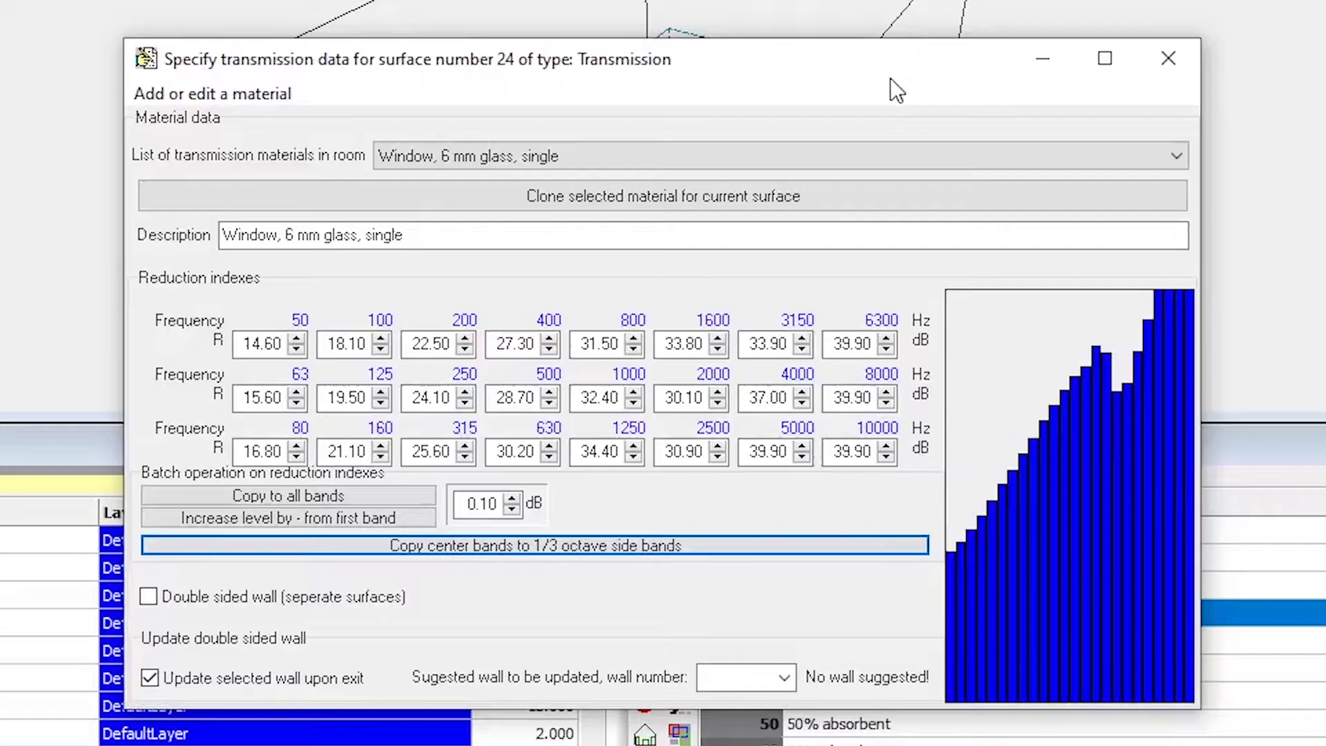
Close the dialog, set surface 26 (Wall 2) to Transmission, and show its 99 dB data.
left_click(1165, 58)
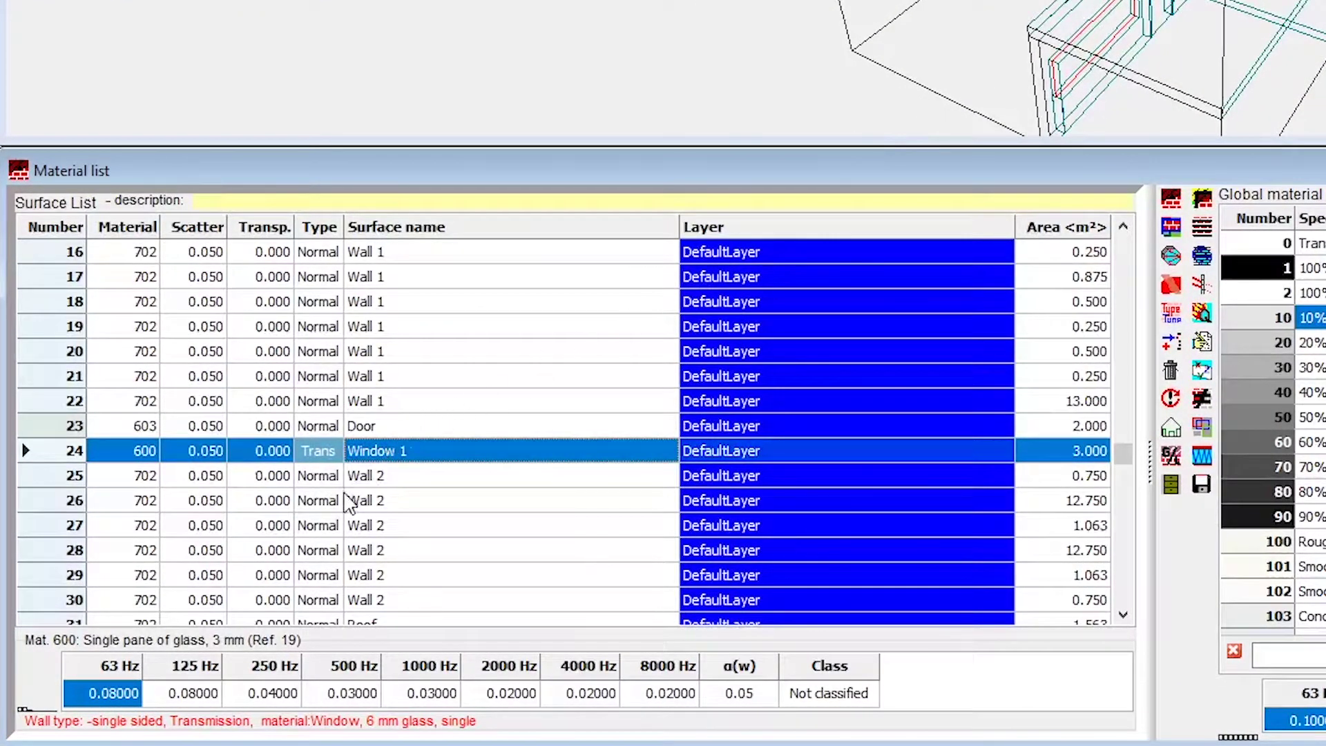
left_click(322, 508)
left_click(327, 507)
left_click(328, 506)
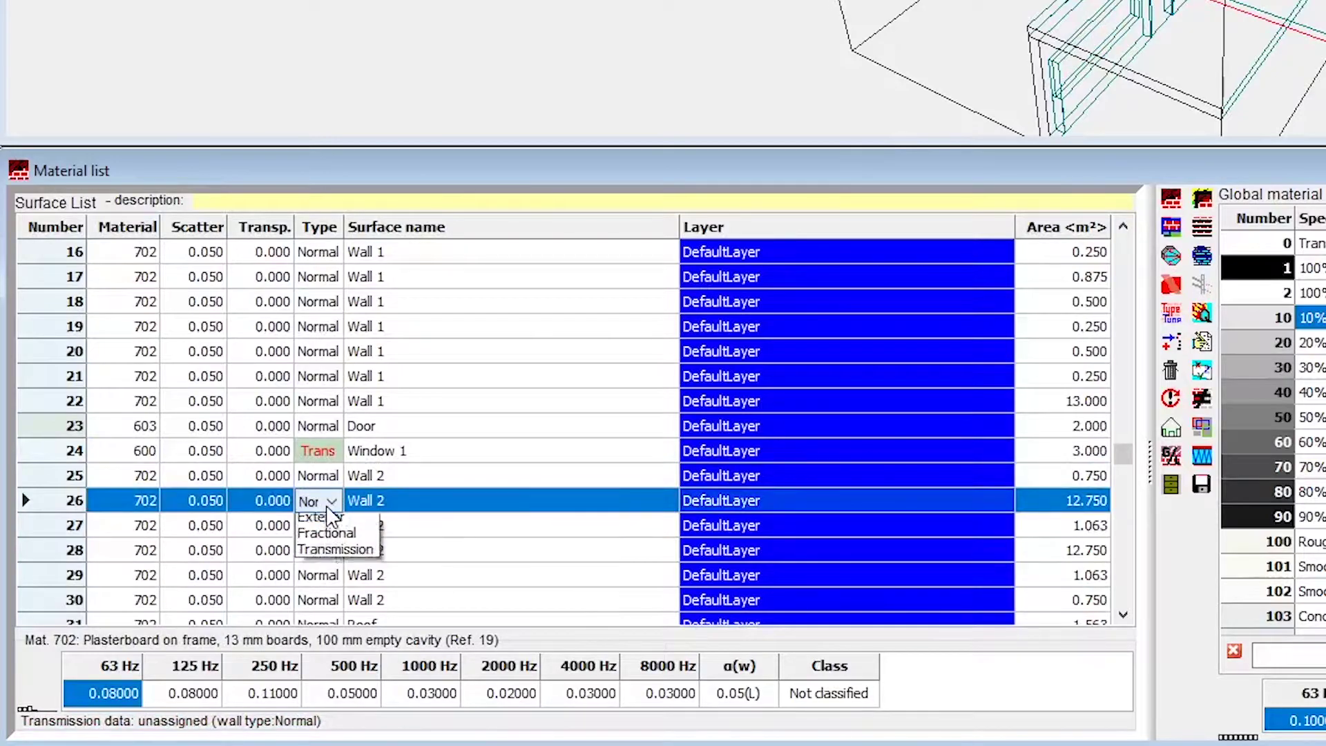
left_click(345, 572)
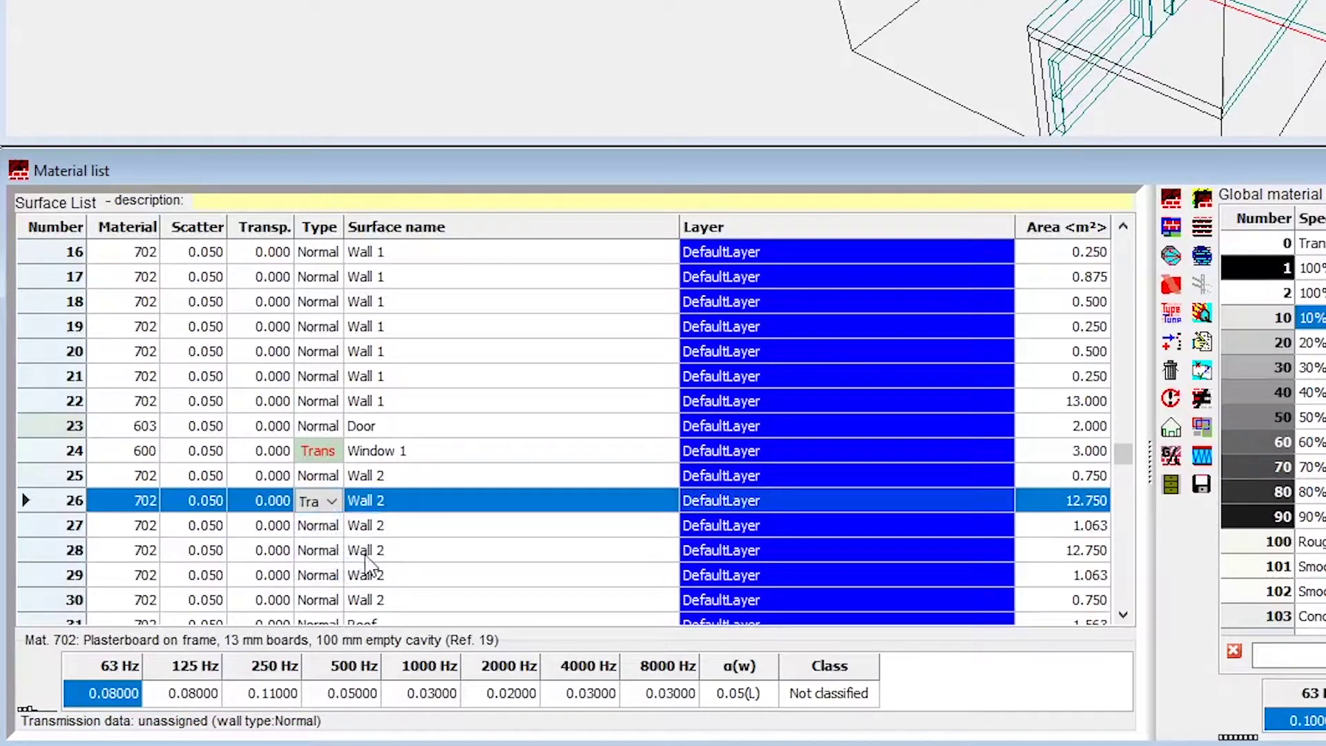
left_click(435, 496)
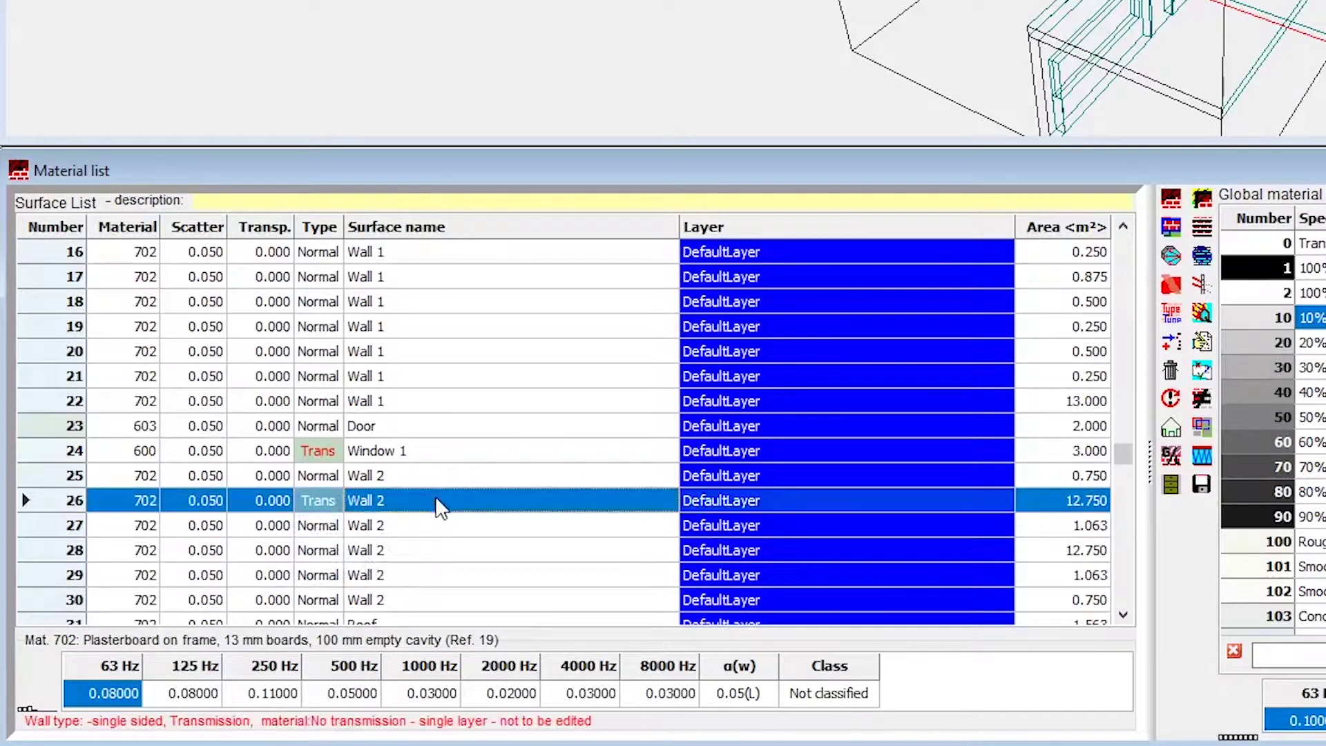
left_click(1204, 287)
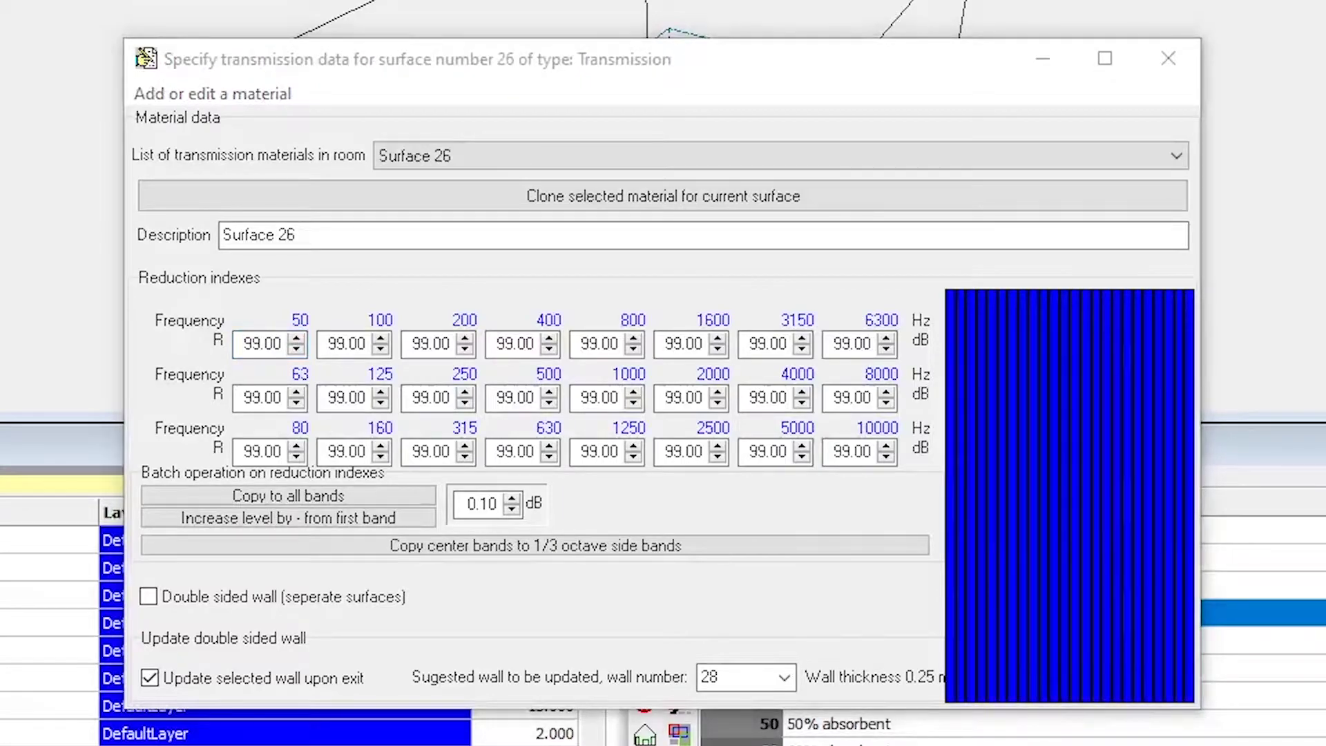
Paste the gipsum board on single wooden studs indices and tick Double sided wall.
left_click(794, 283)
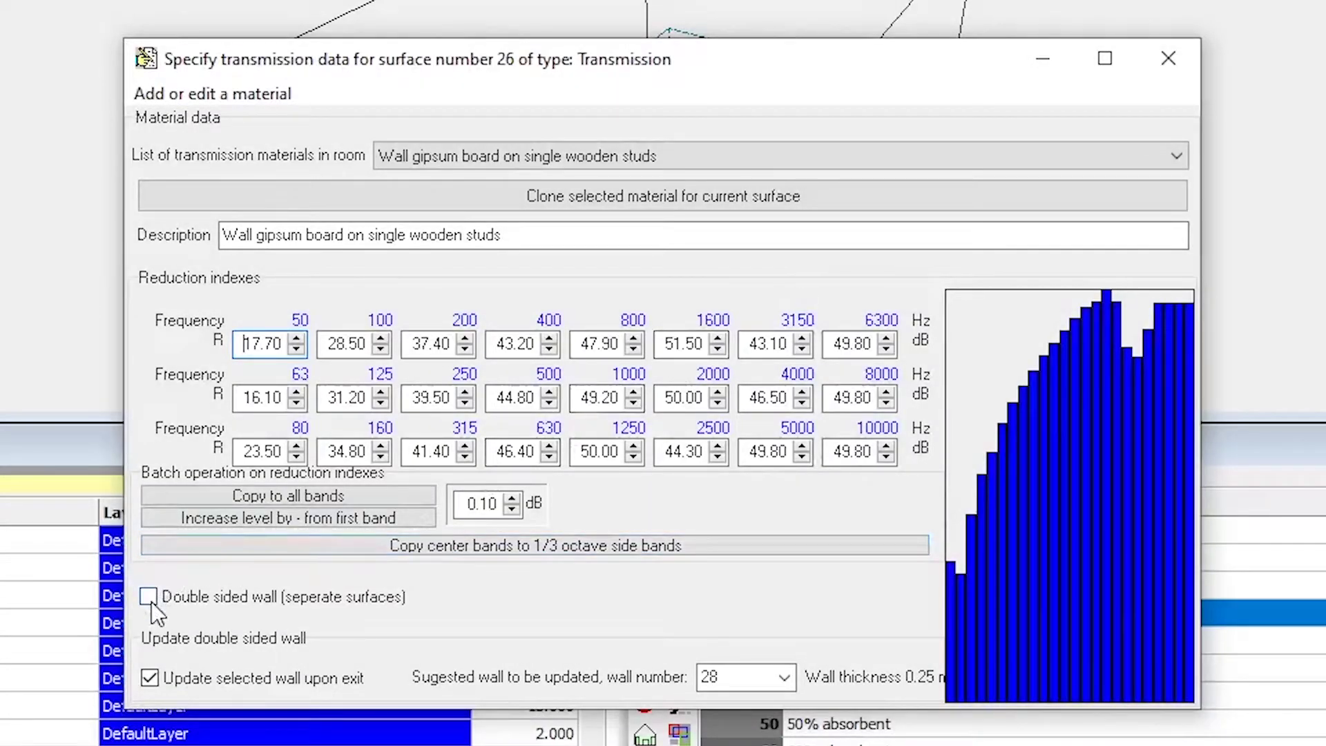
left_click(150, 597)
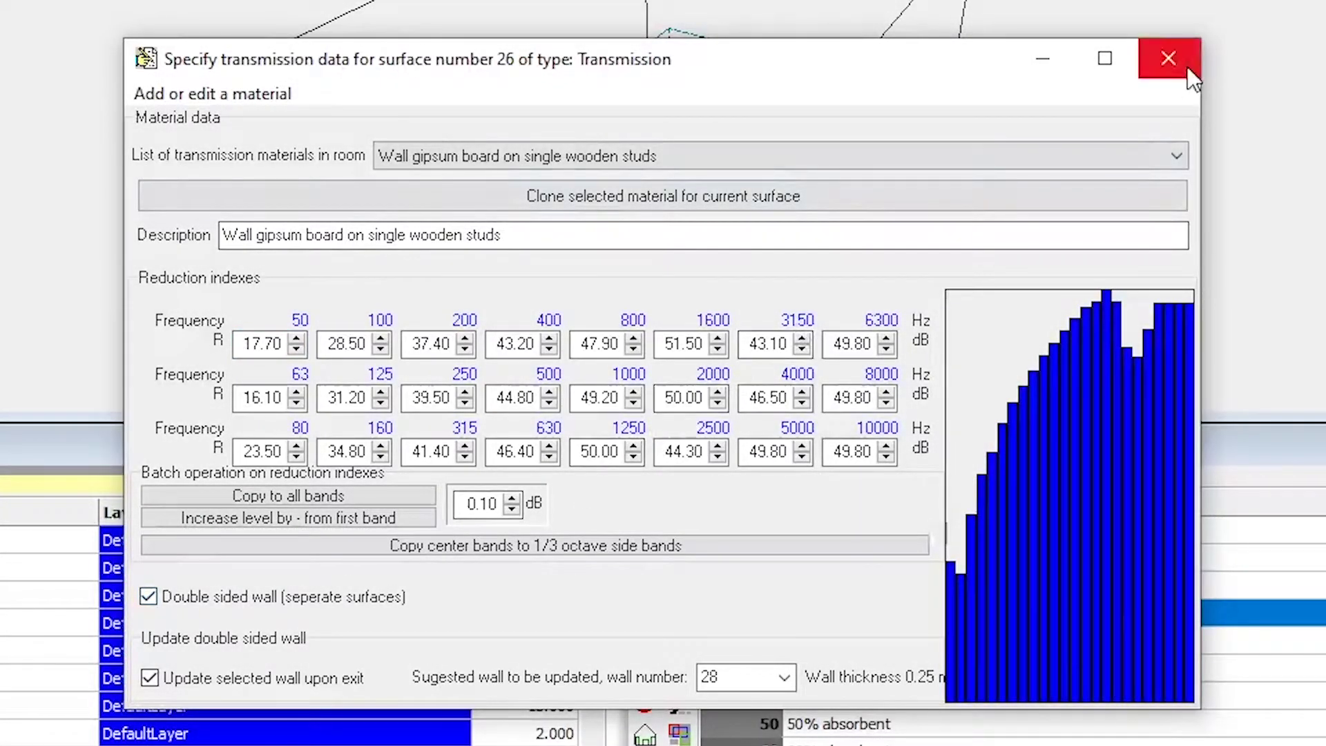
Close surface 26's data, set surface 28 to Transmission, and show its reduction data.
left_click(1187, 67)
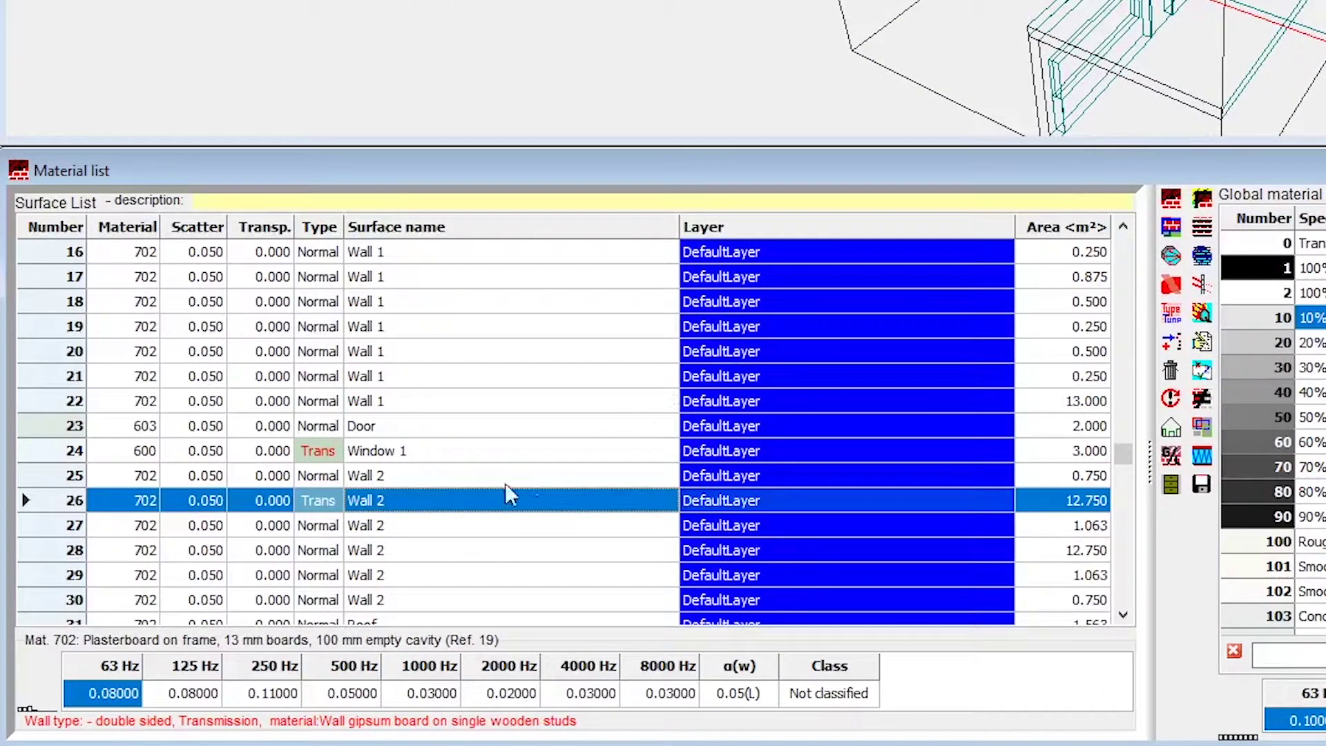
left_click(336, 552)
left_click(334, 549)
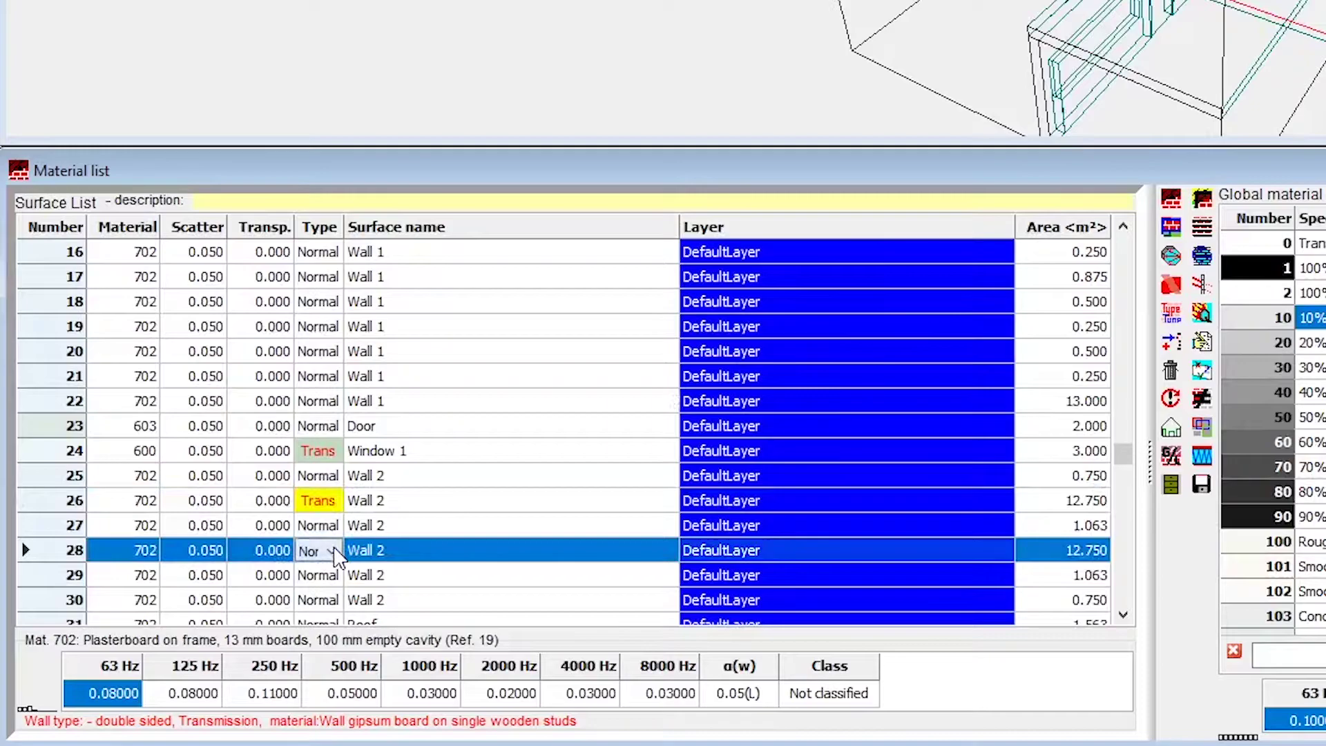
left_click(333, 546)
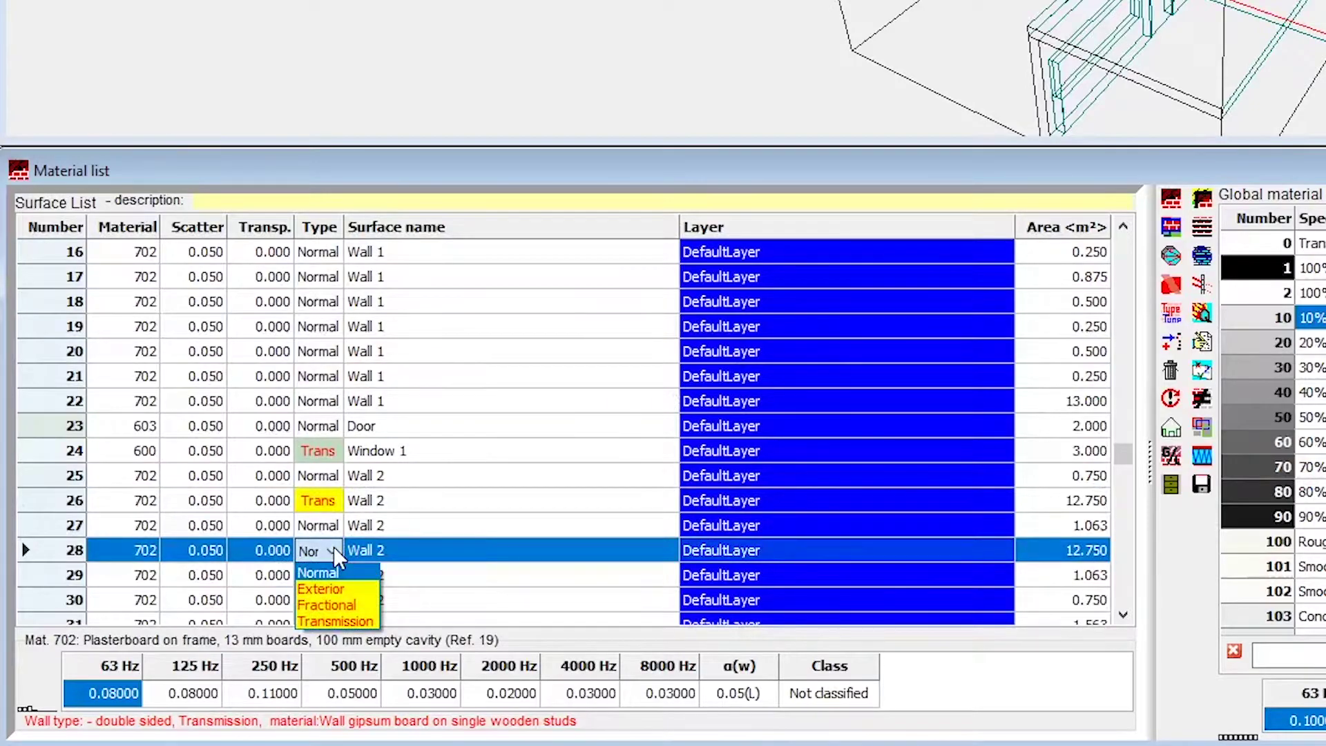
left_click(351, 618)
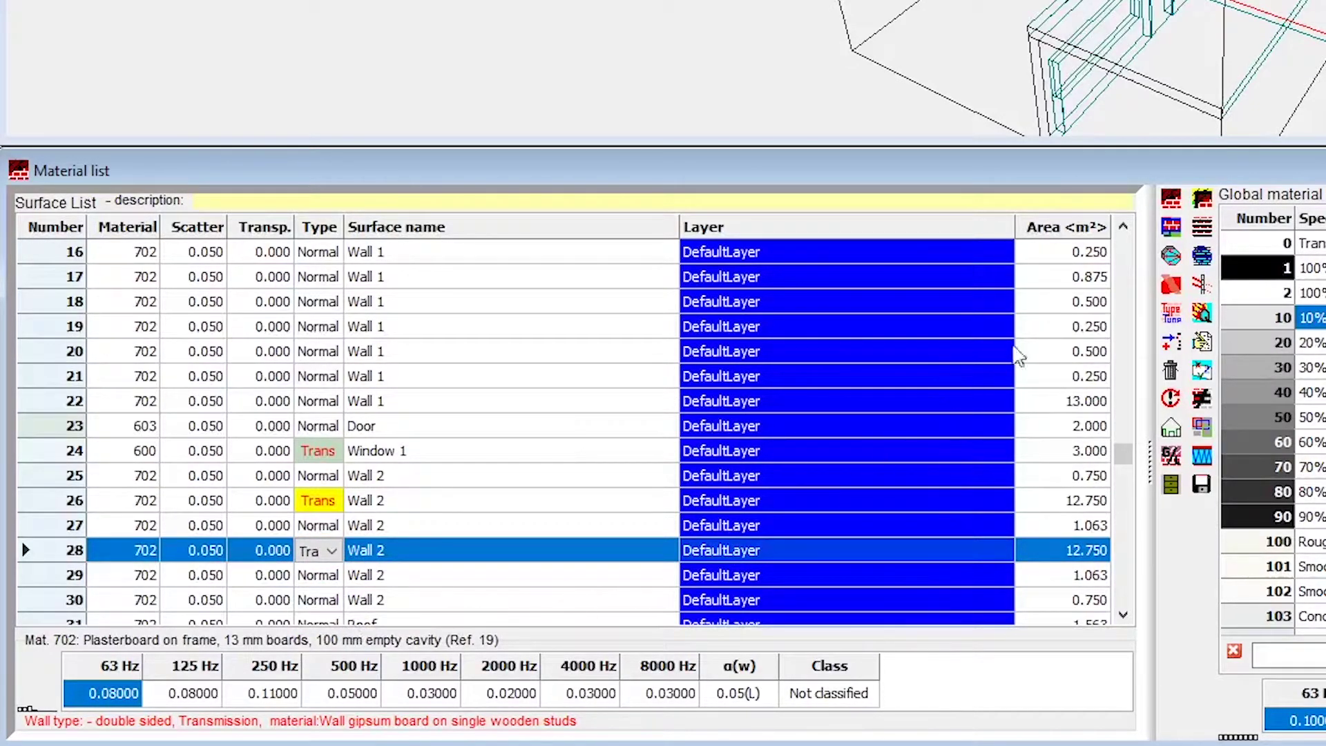
left_click(1200, 299)
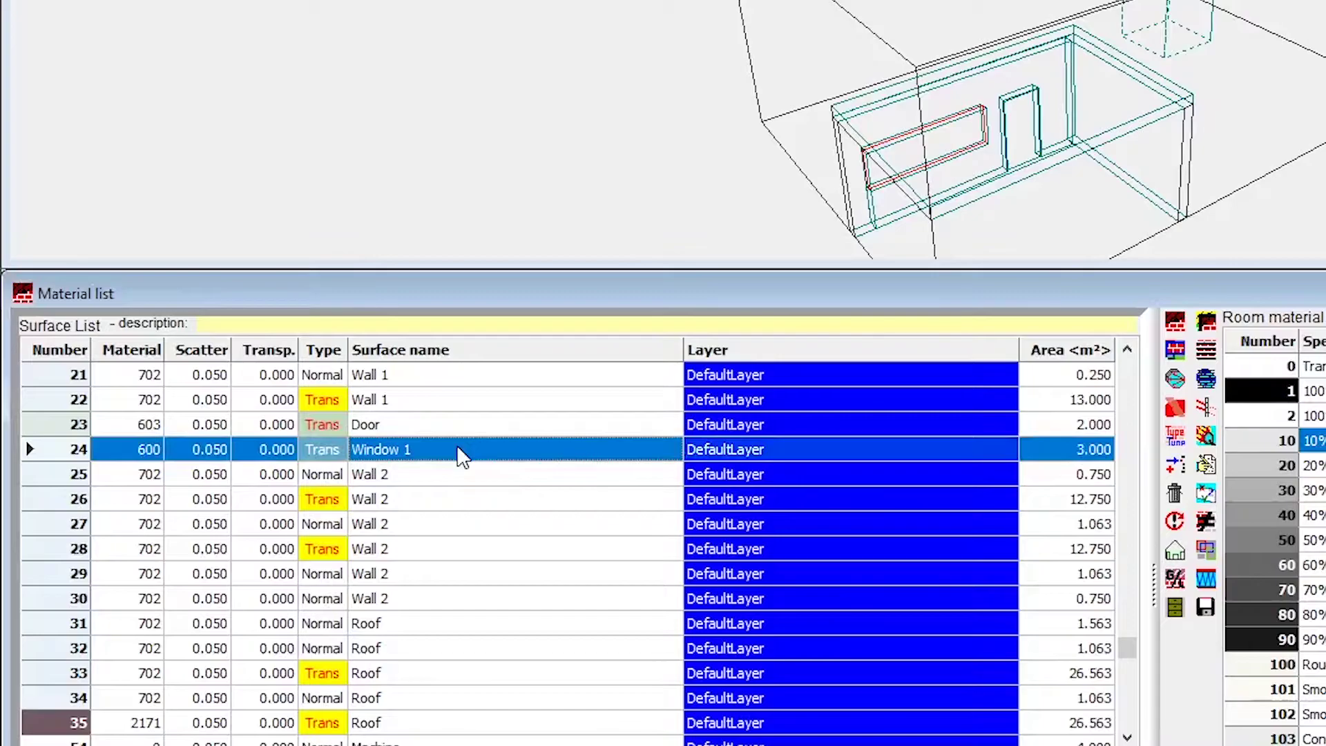
left_click(453, 401)
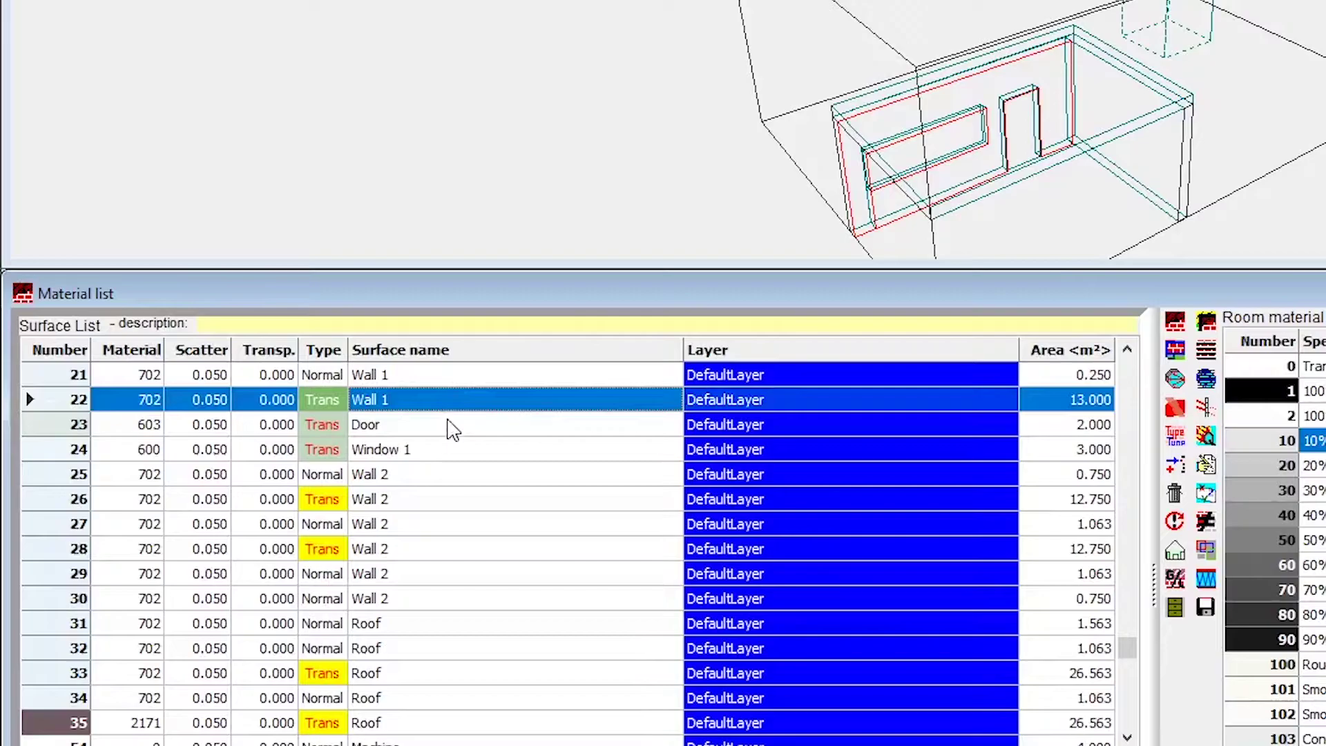
left_click(448, 423)
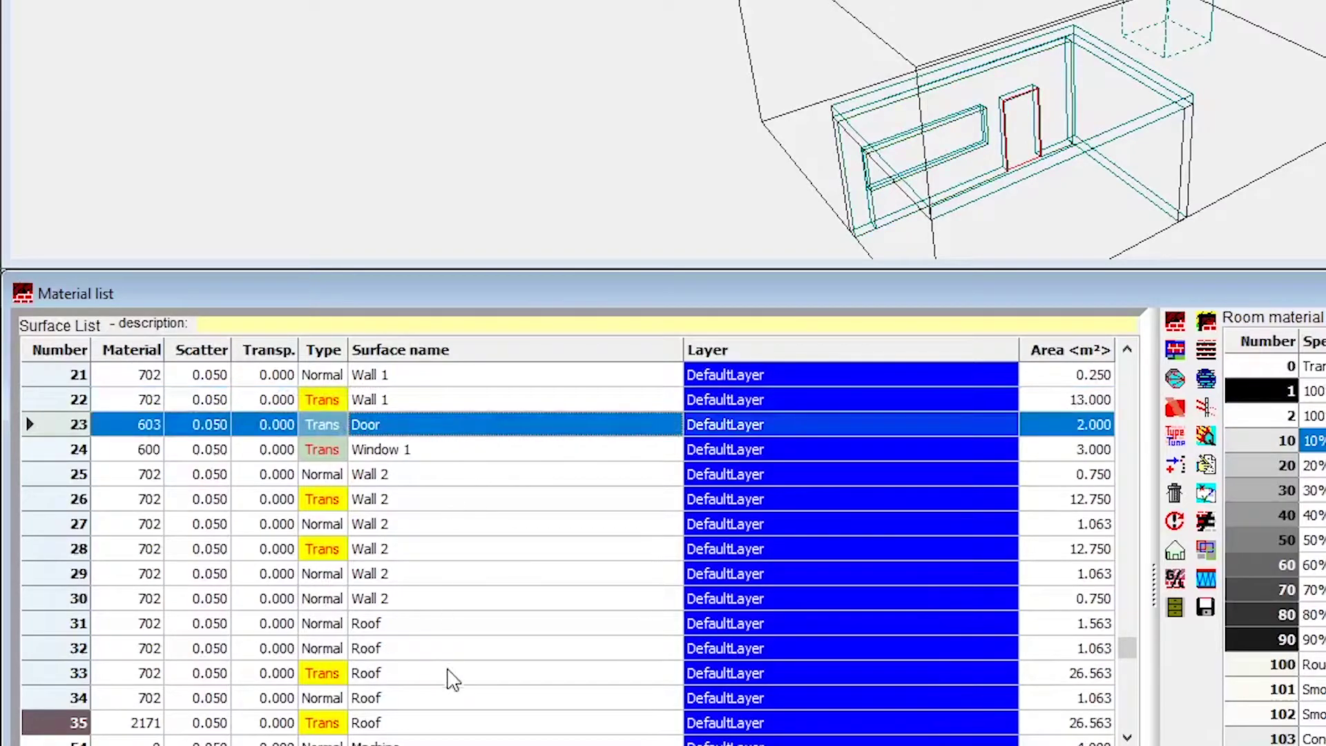
left_click(445, 677)
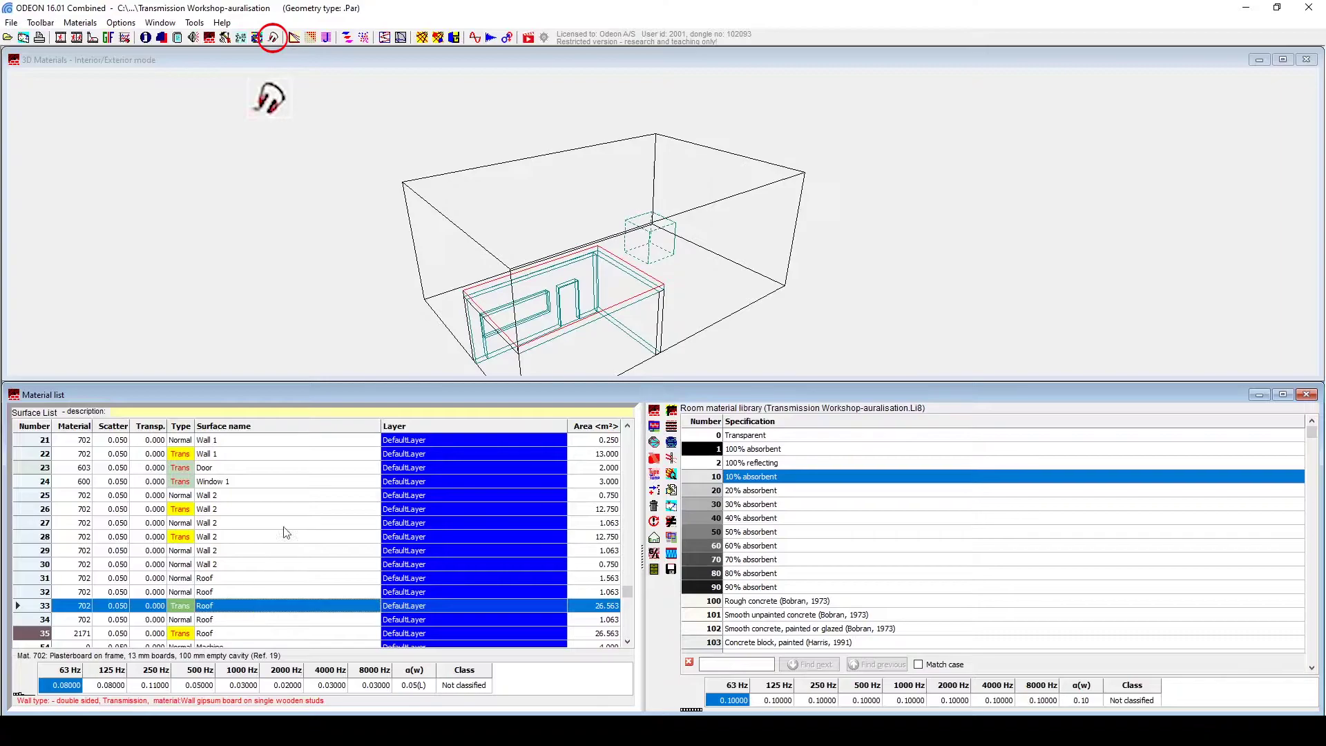
left_click(274, 38)
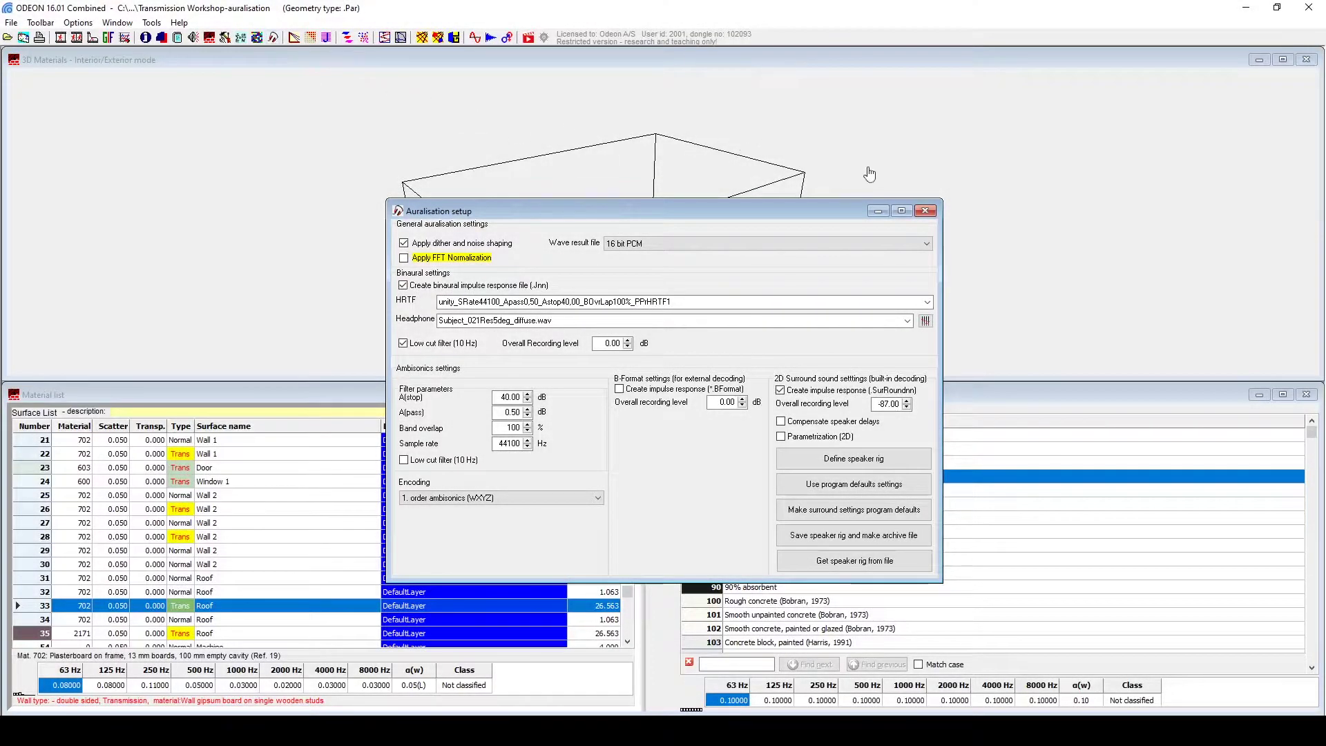
left_click(925, 211)
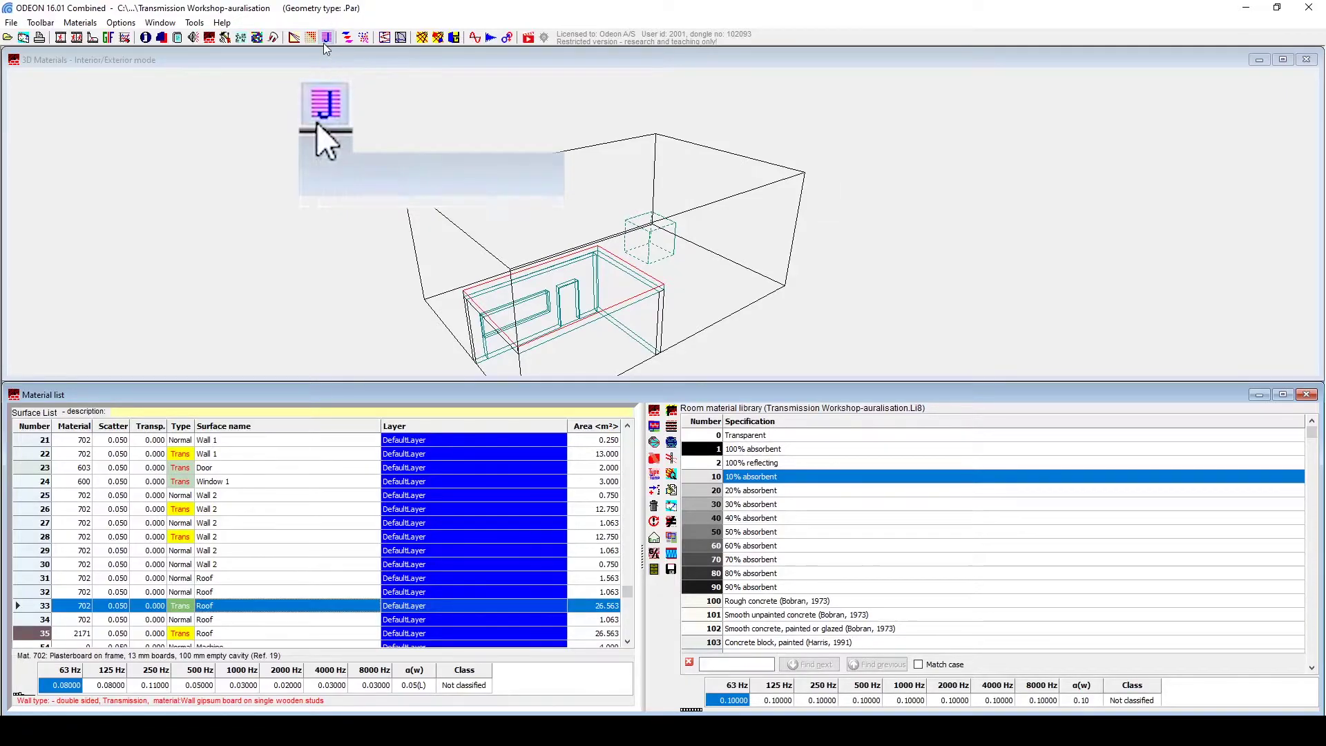
In the Job list's Auralisations tables, select mix 2, 'Listener in office'.
left_click(324, 42)
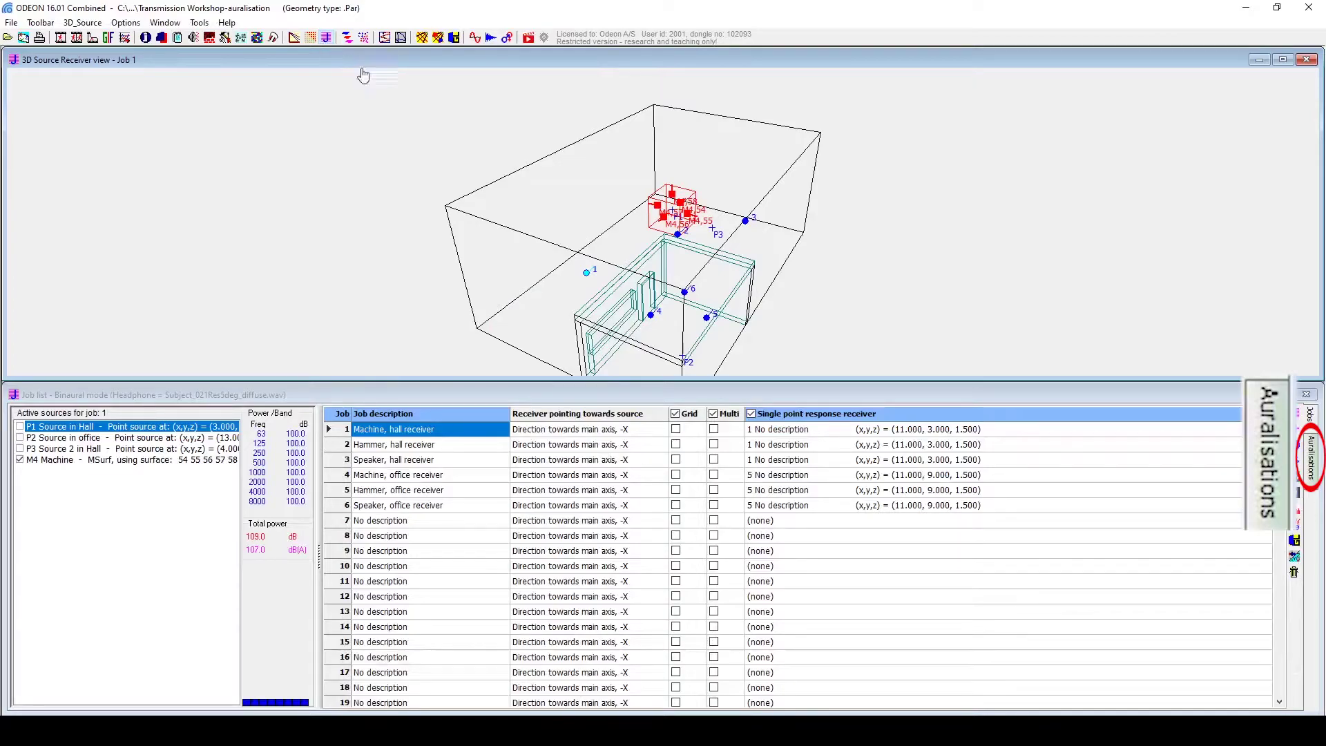
left_click(1310, 457)
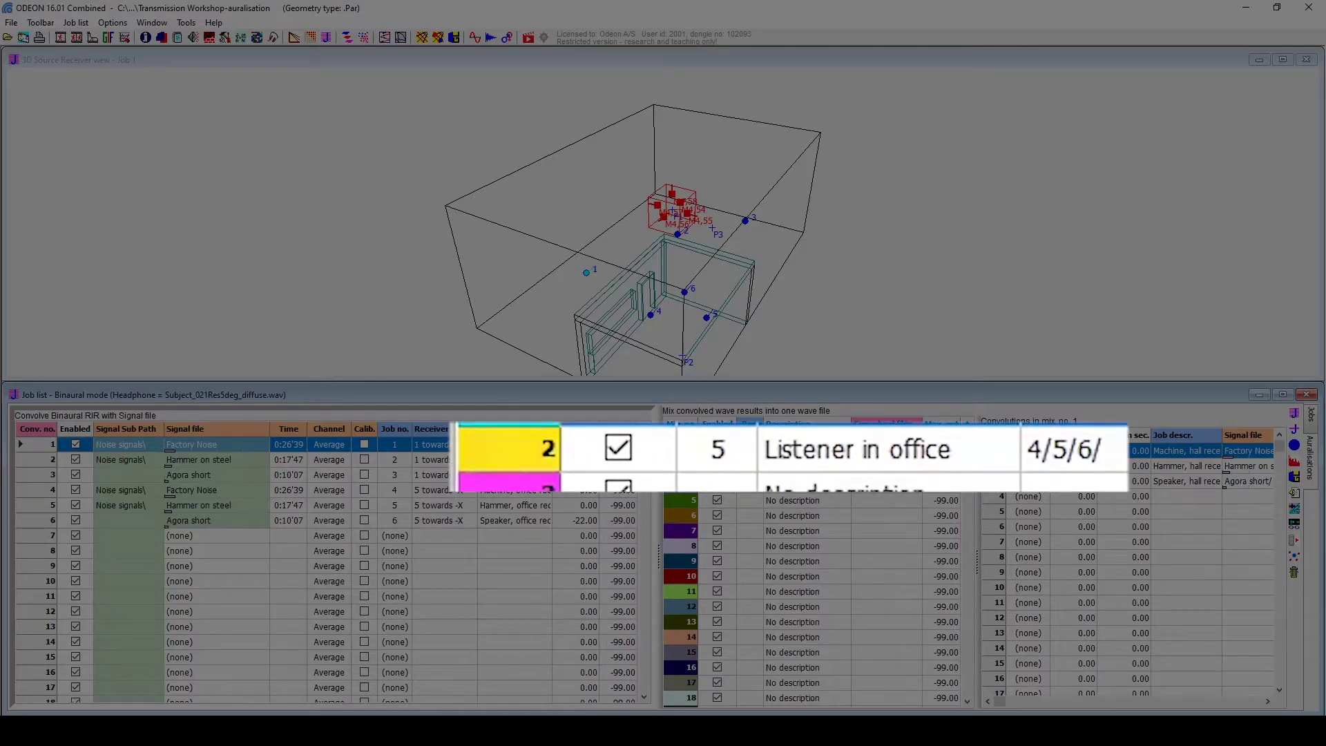
left_click(832, 461)
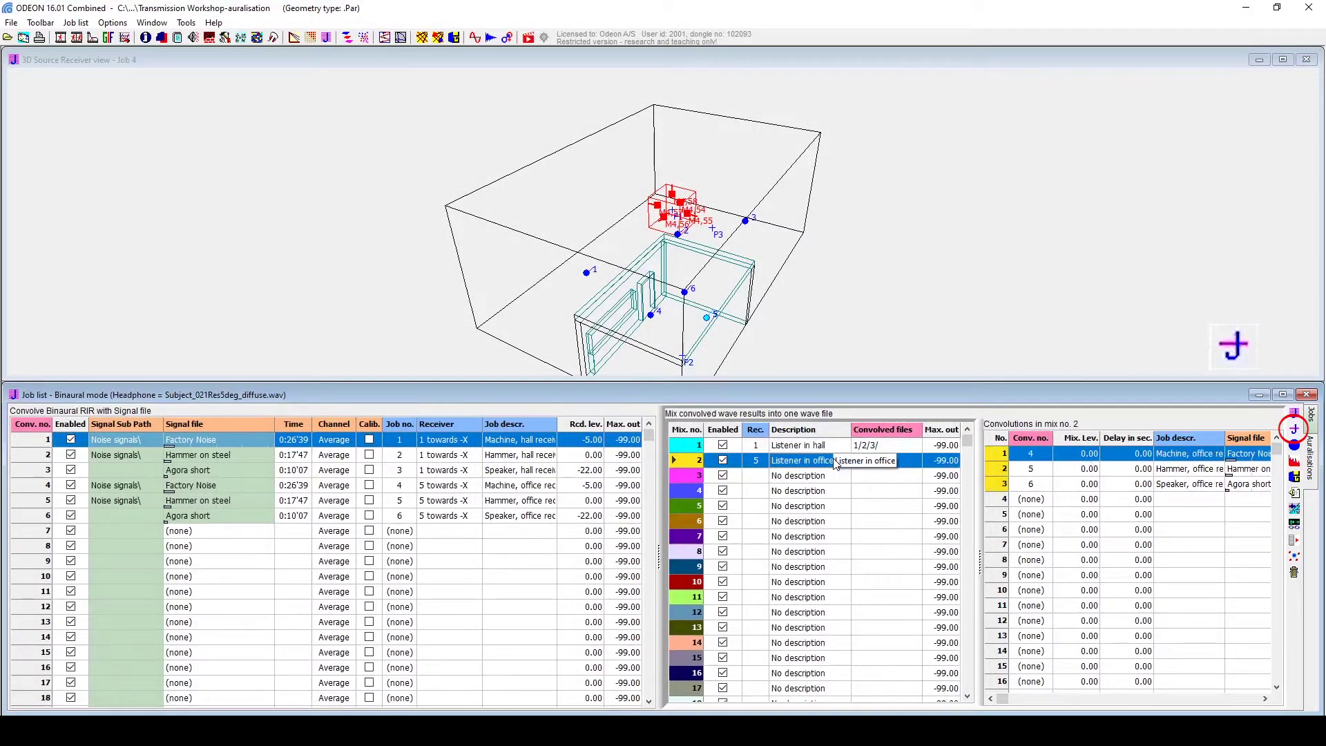
Run mix 2, 'Listener in office', as a single job, then bring up Auralisation setup.
left_click(1296, 429)
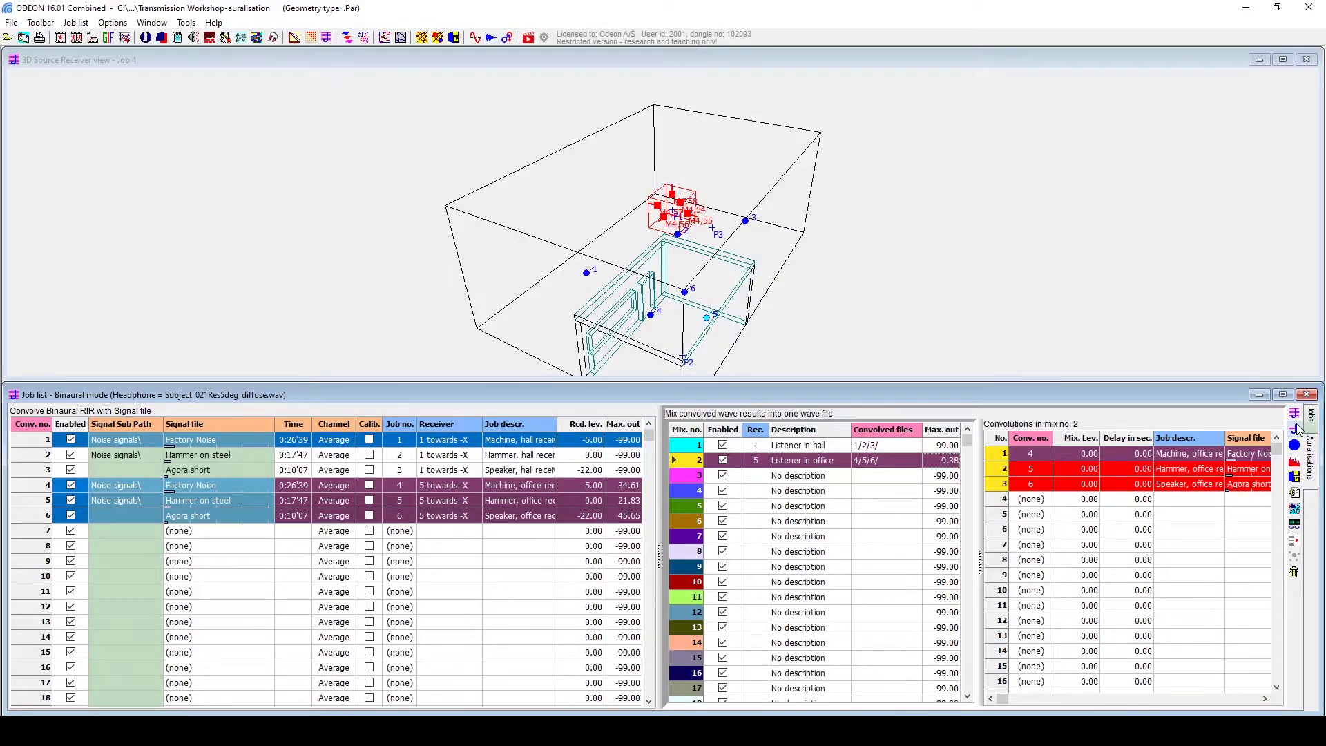
left_click(269, 42)
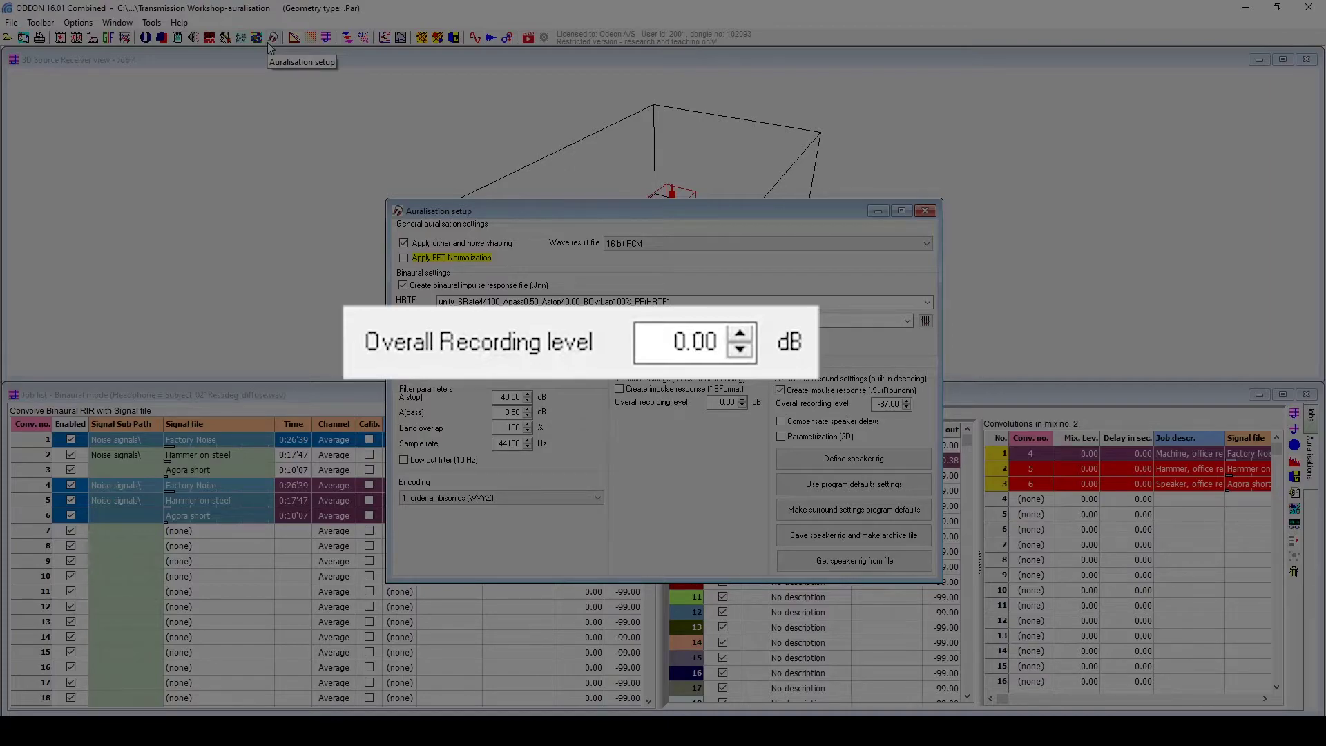
Set the binaural Overall Recording level to -50 dB and confirm saving to room setup.
double_click(719, 402)
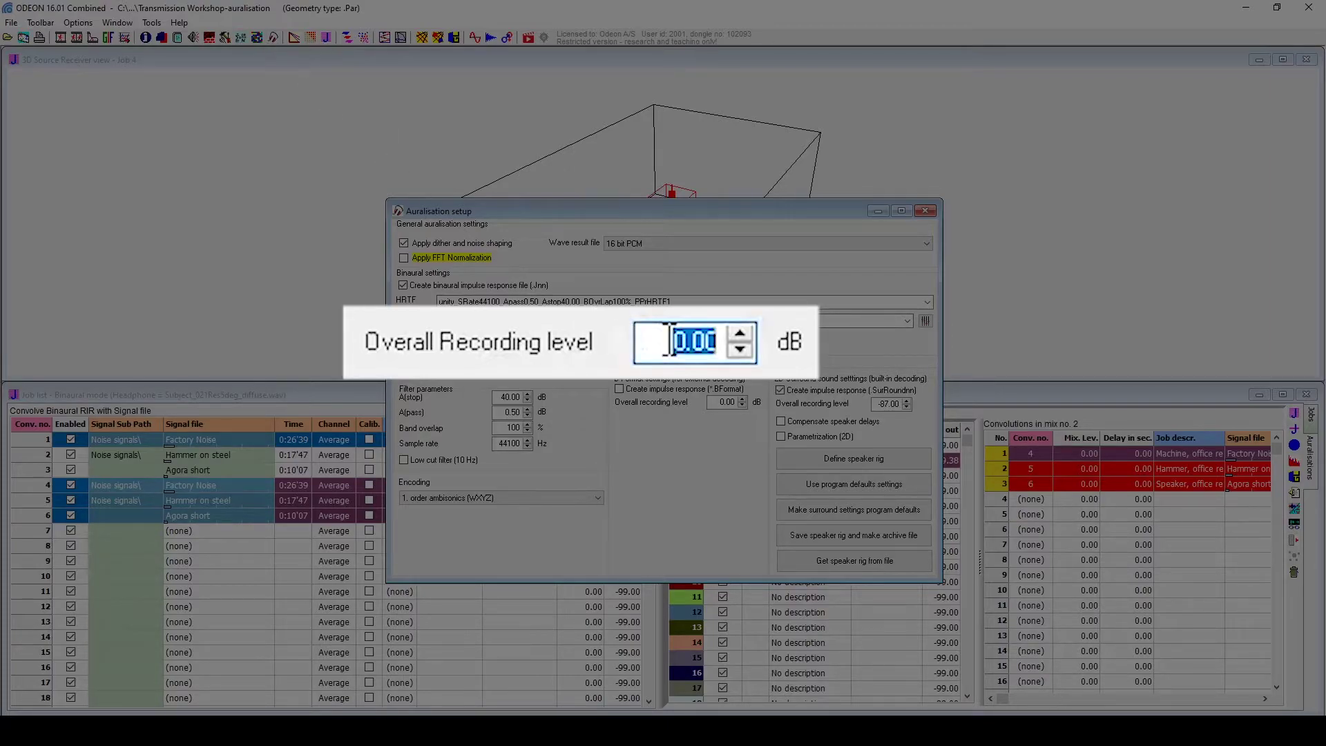
type("50")
key("Home")
type("-")
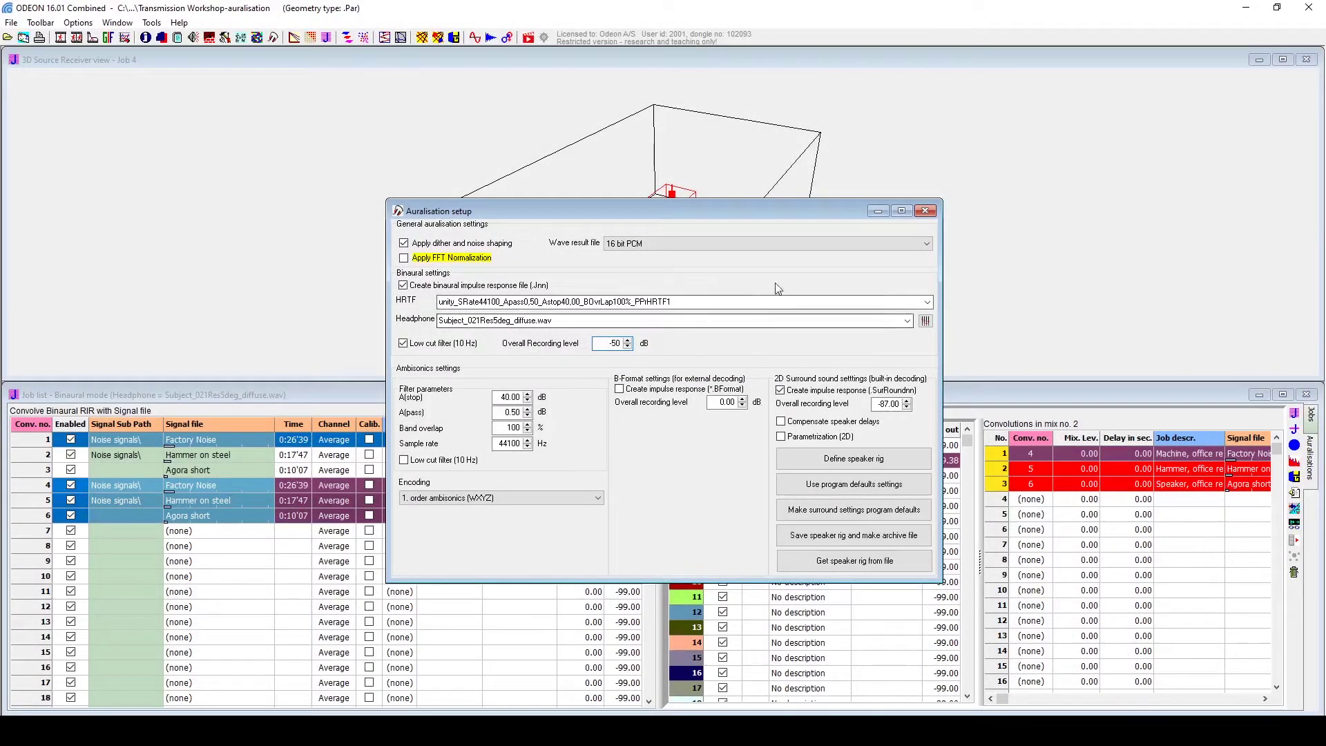
left_click(925, 212)
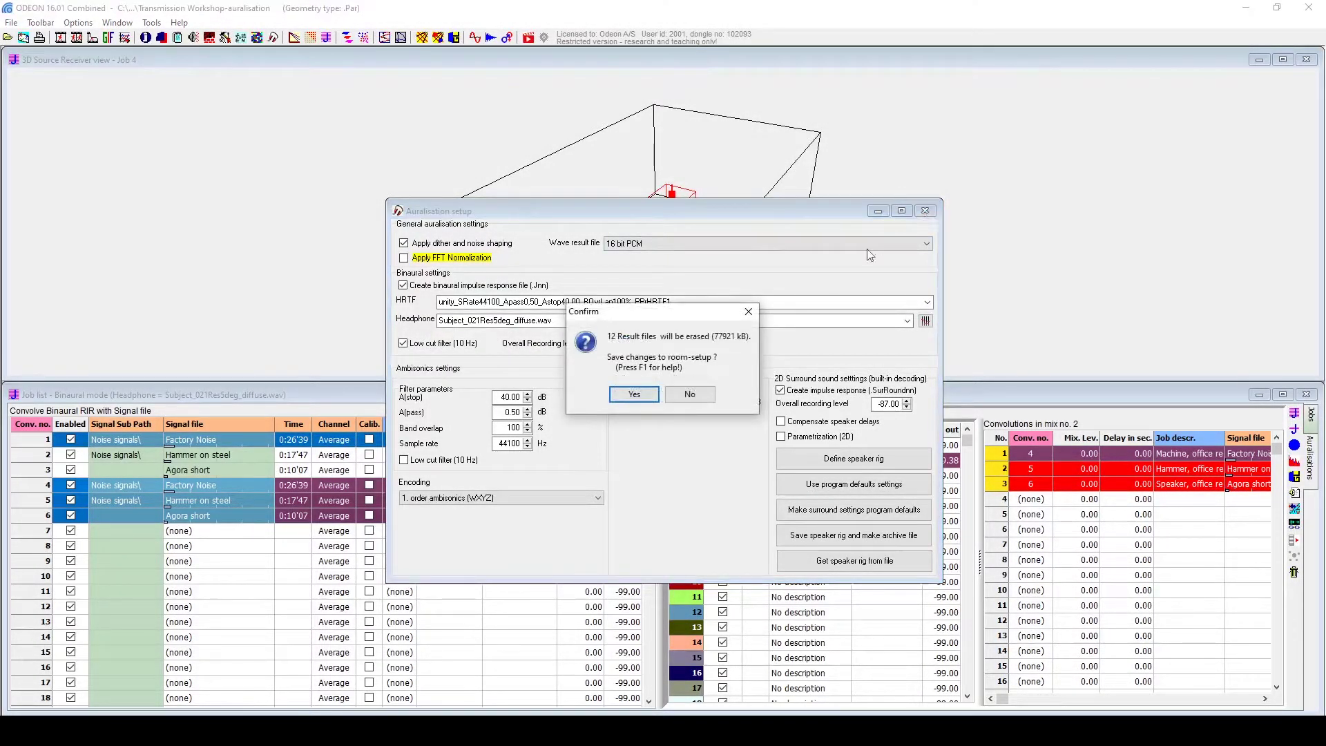
left_click(639, 394)
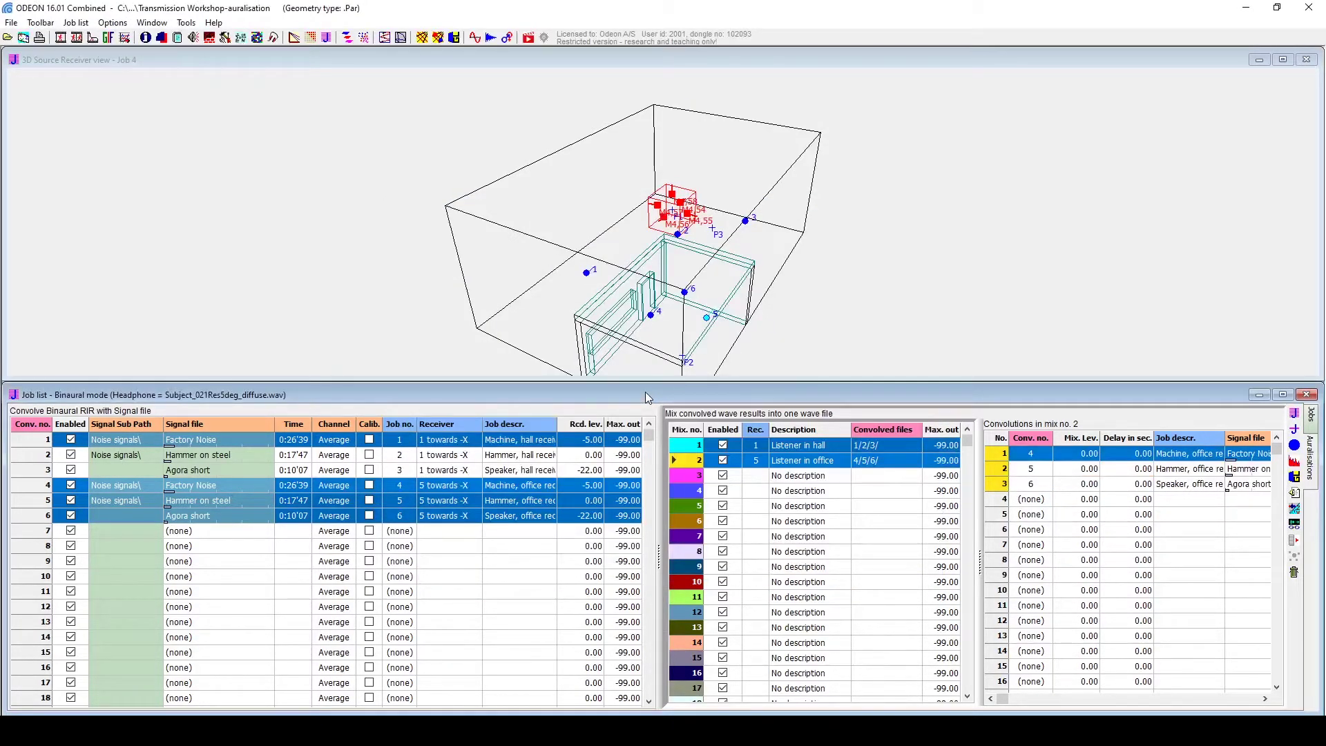
Recalculate only mix 2, 'Listener in office', play it back at -4.08 dB peak, then close the player.
left_click(785, 461)
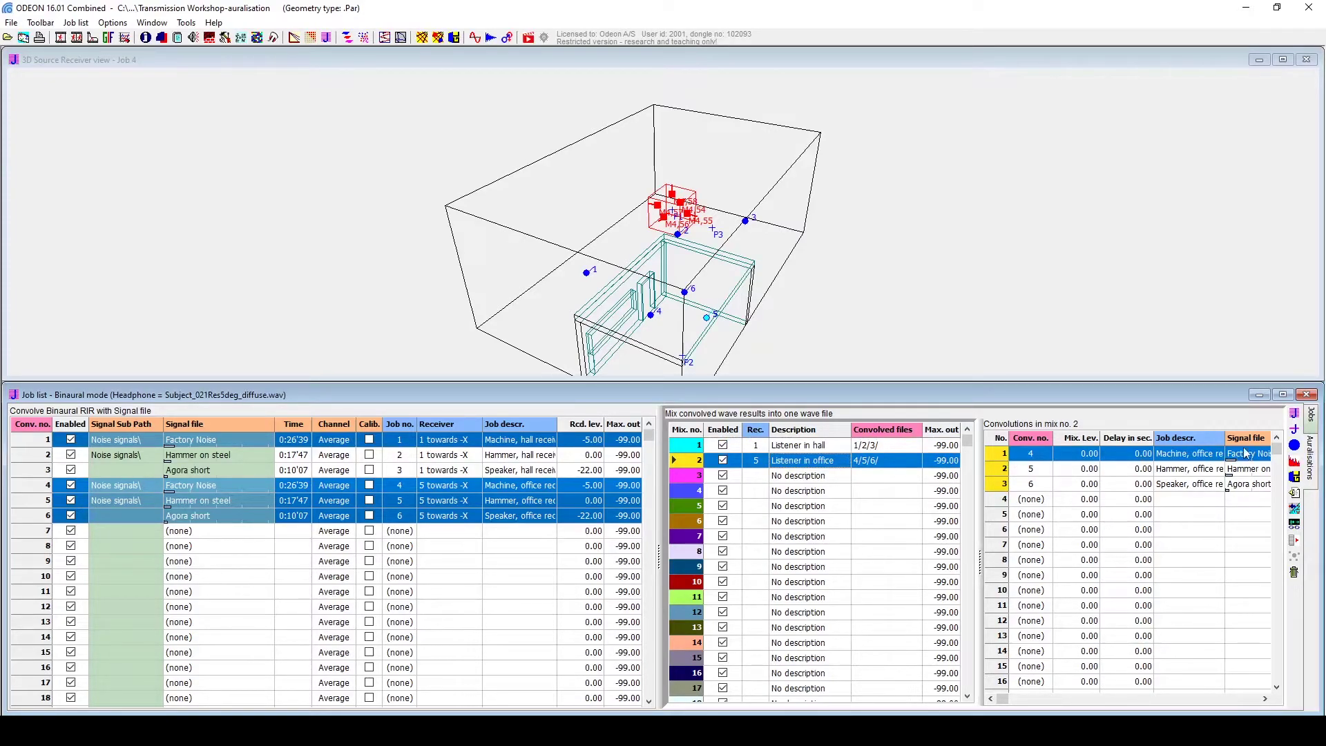
left_click(1293, 429)
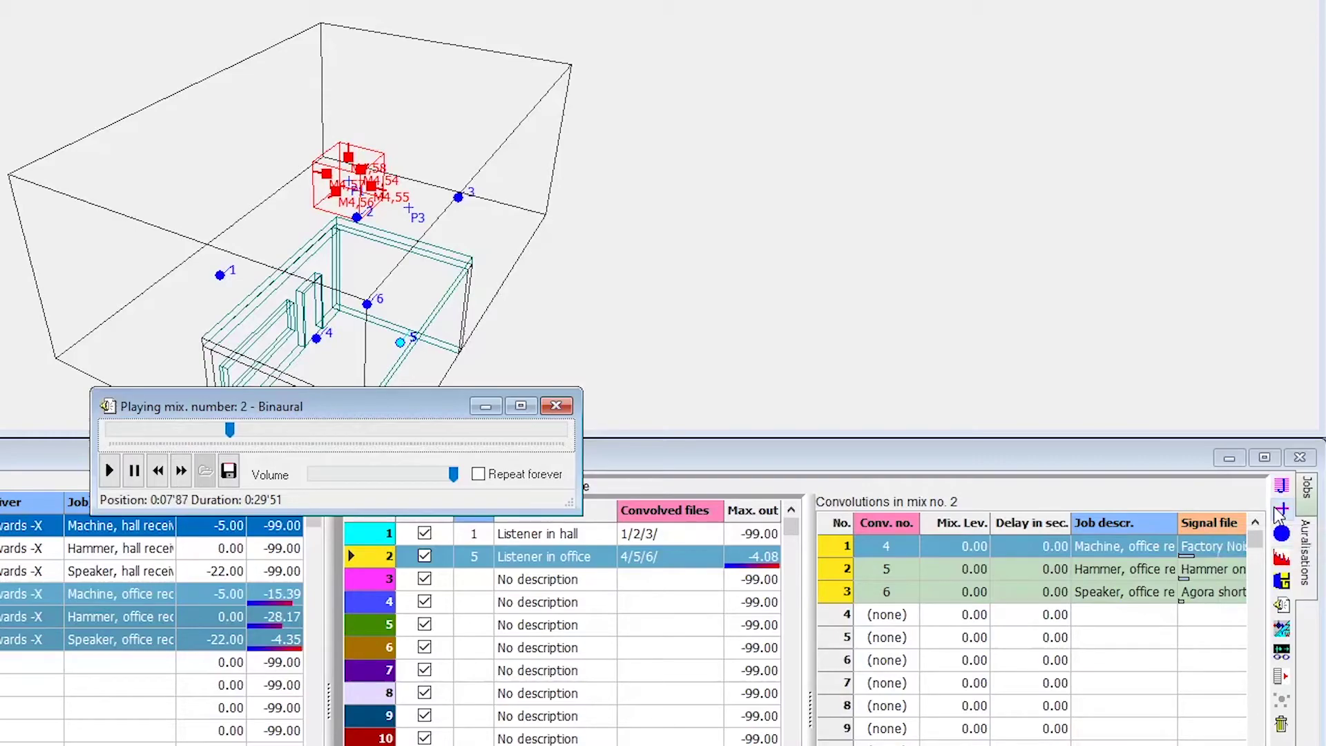
left_click(555, 408)
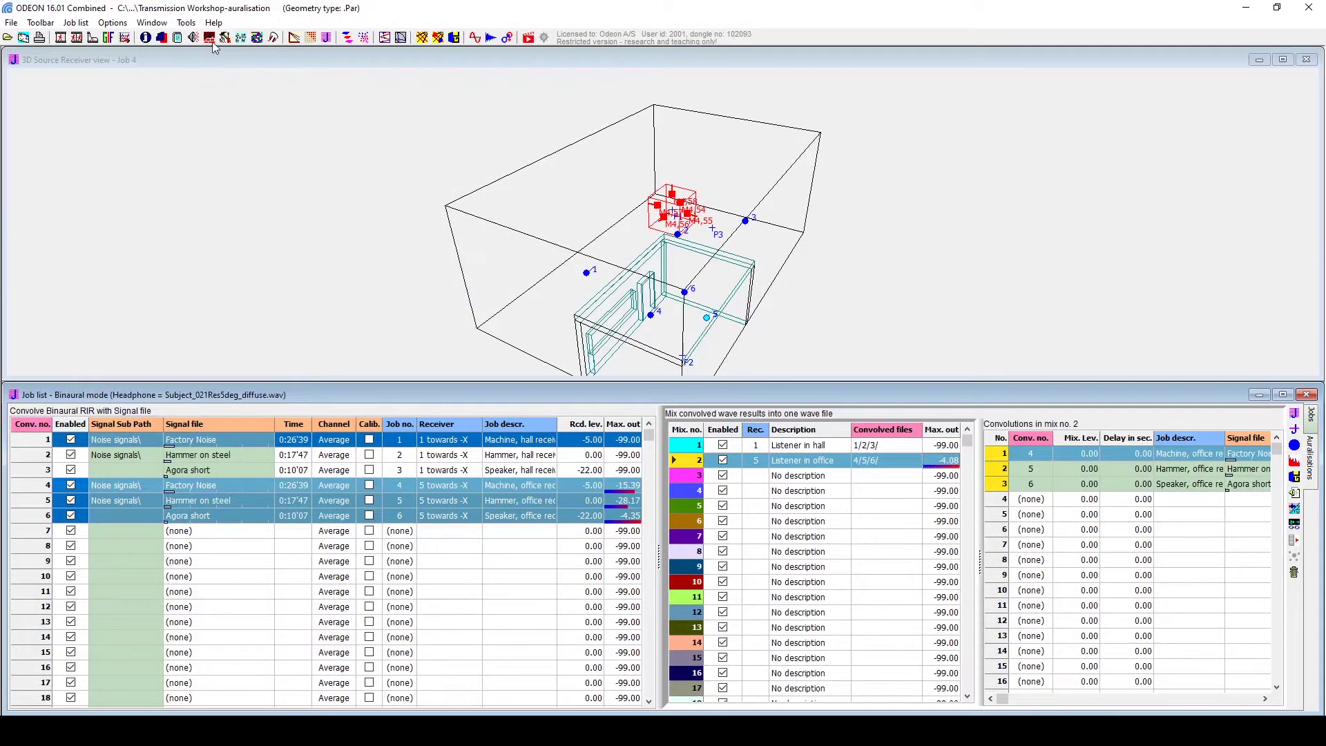
Assign material 0, Transparent, to surface 23, Door, in the Material list.
left_click(209, 40)
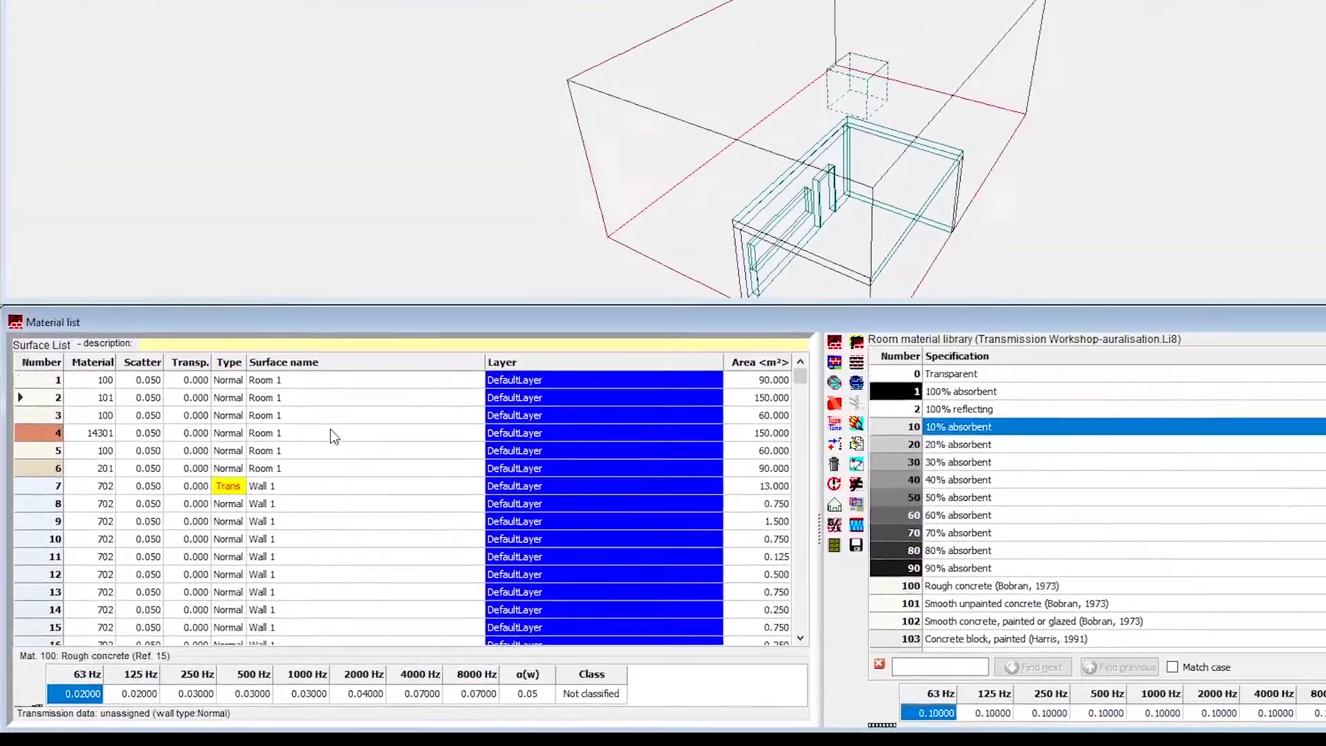
key("Down")
key("Down")
key("Down")
key("Down")
key("Down")
key("Down")
key("Down")
key("Down")
key("Down")
key("Down")
key("Down")
key("Down")
key("Down")
key("Down")
key("Down")
key("Down")
key("Down")
key("Down")
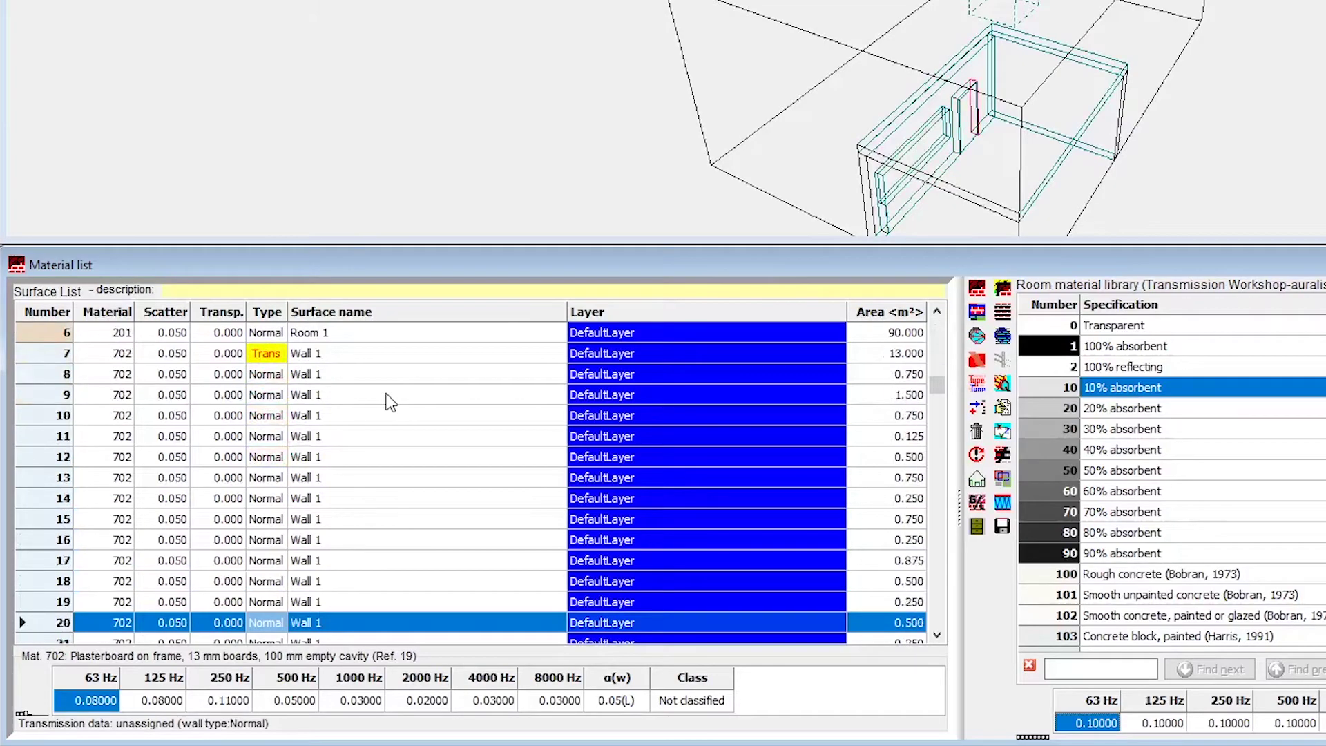
key("Down")
key("Down")
key("Down")
key("Down")
key("Down")
key("Down")
key("Down")
key("Down")
key("Down")
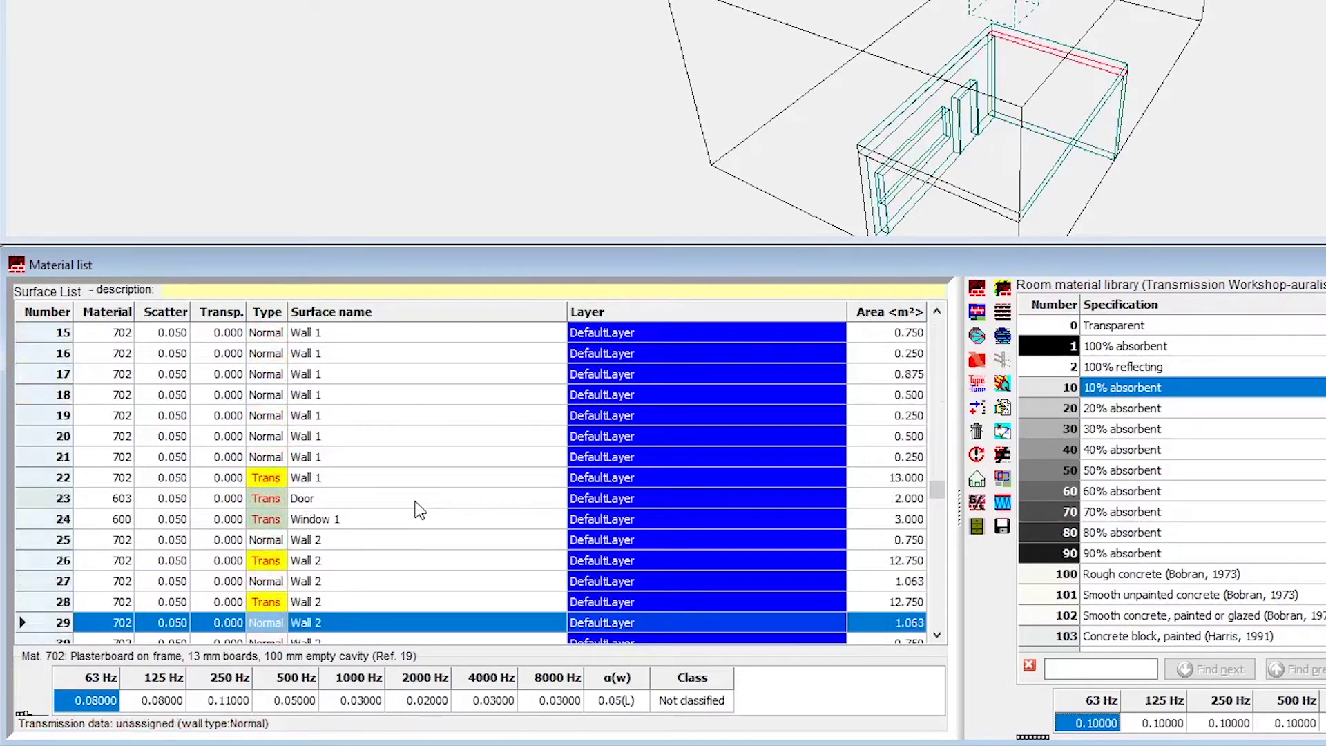
left_click(416, 503)
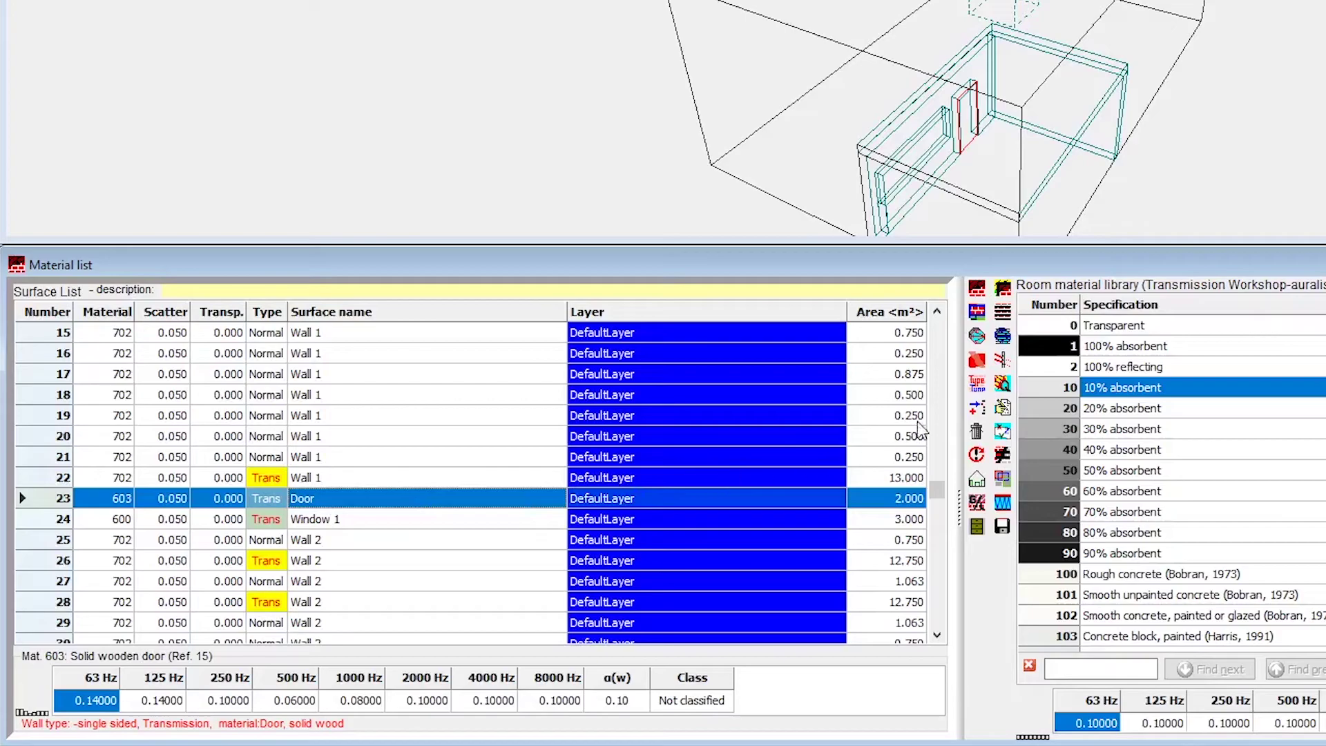
left_click(1097, 334)
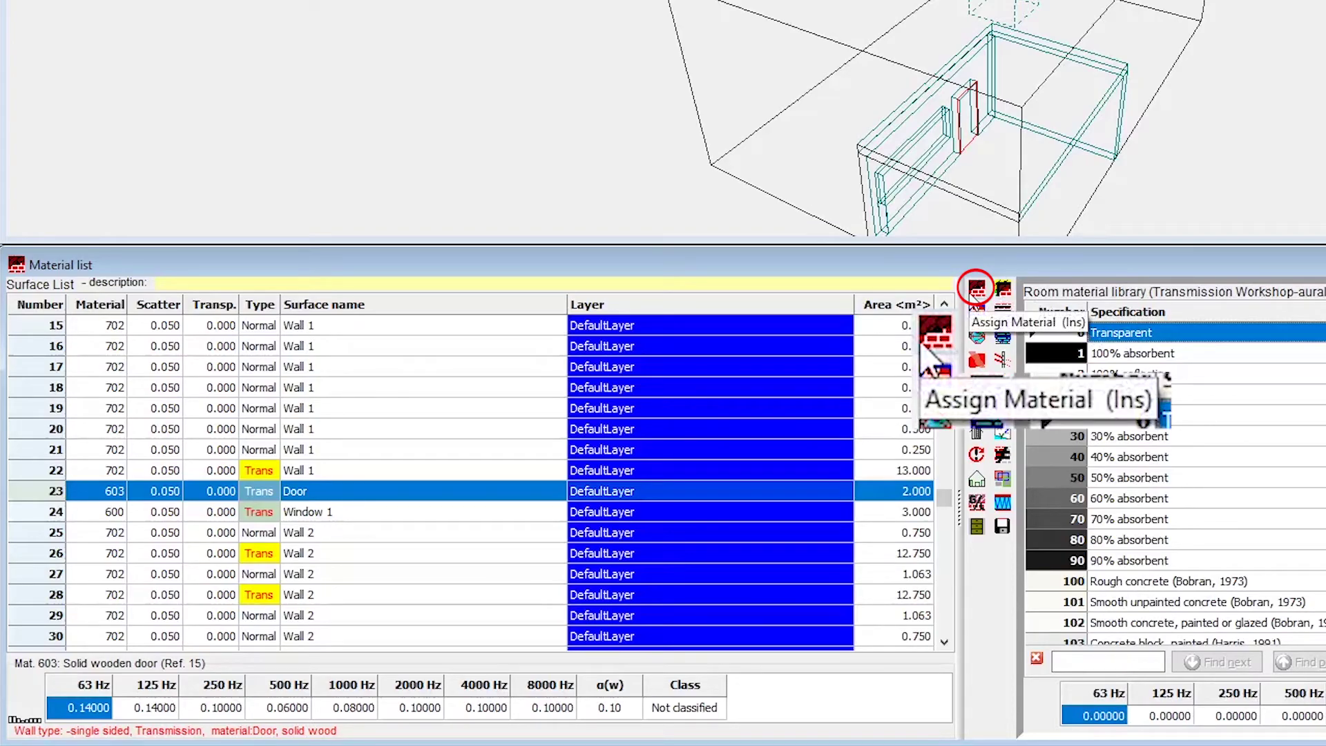
left_click(976, 290)
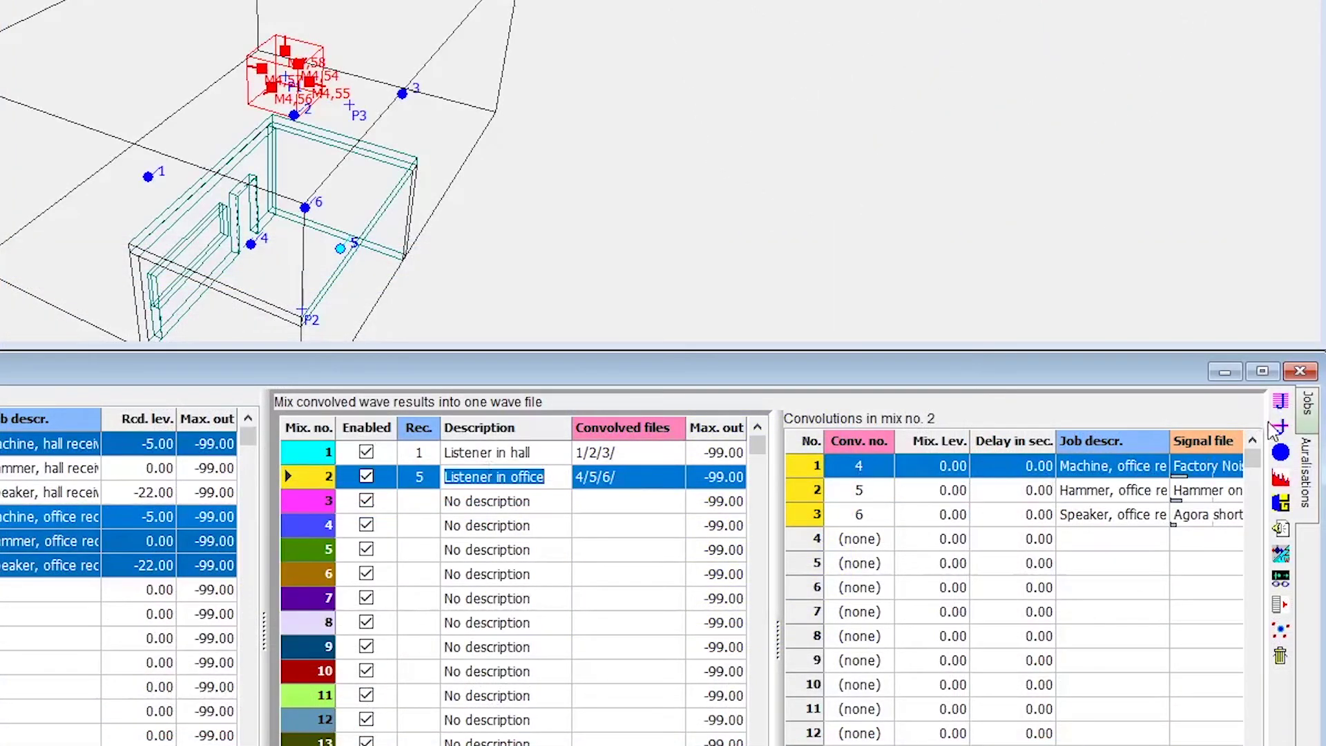
Rerun mix 2 with the open door, now peaking at -3.04 dB, and close the player.
left_click(1279, 428)
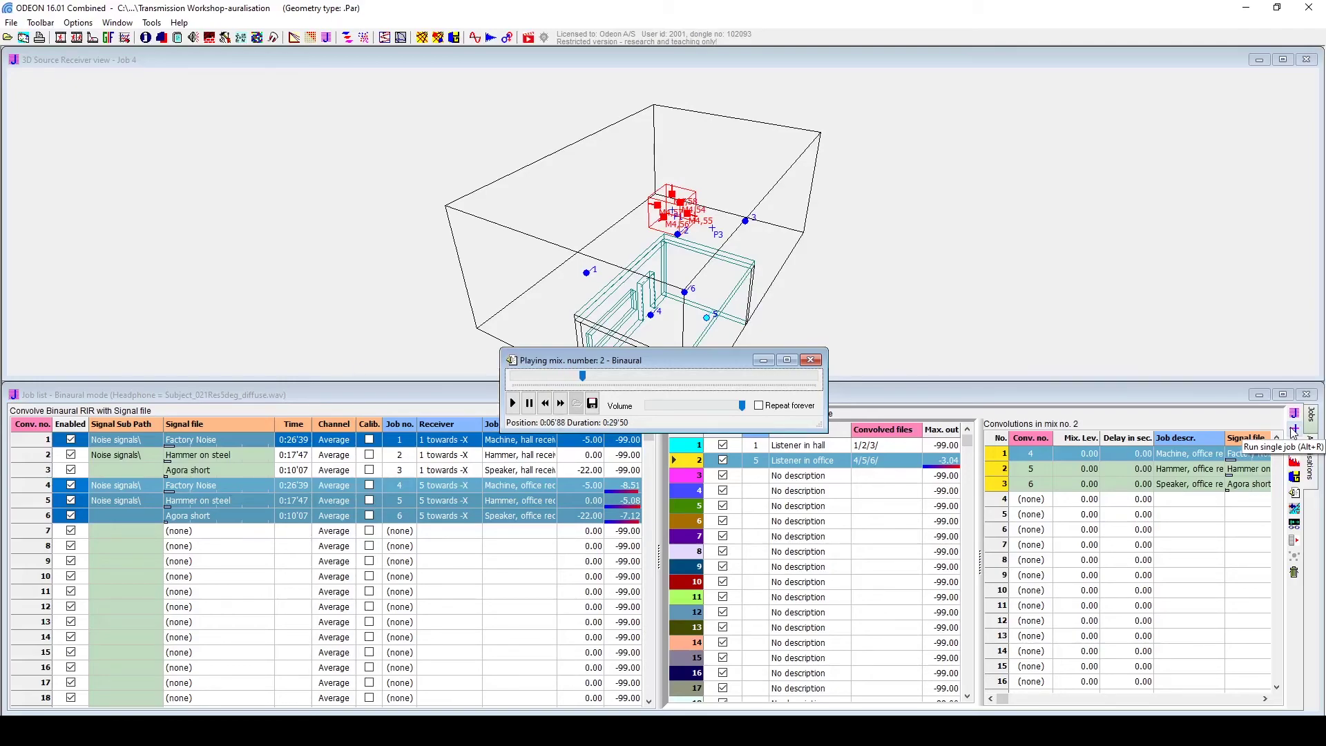
left_click(811, 361)
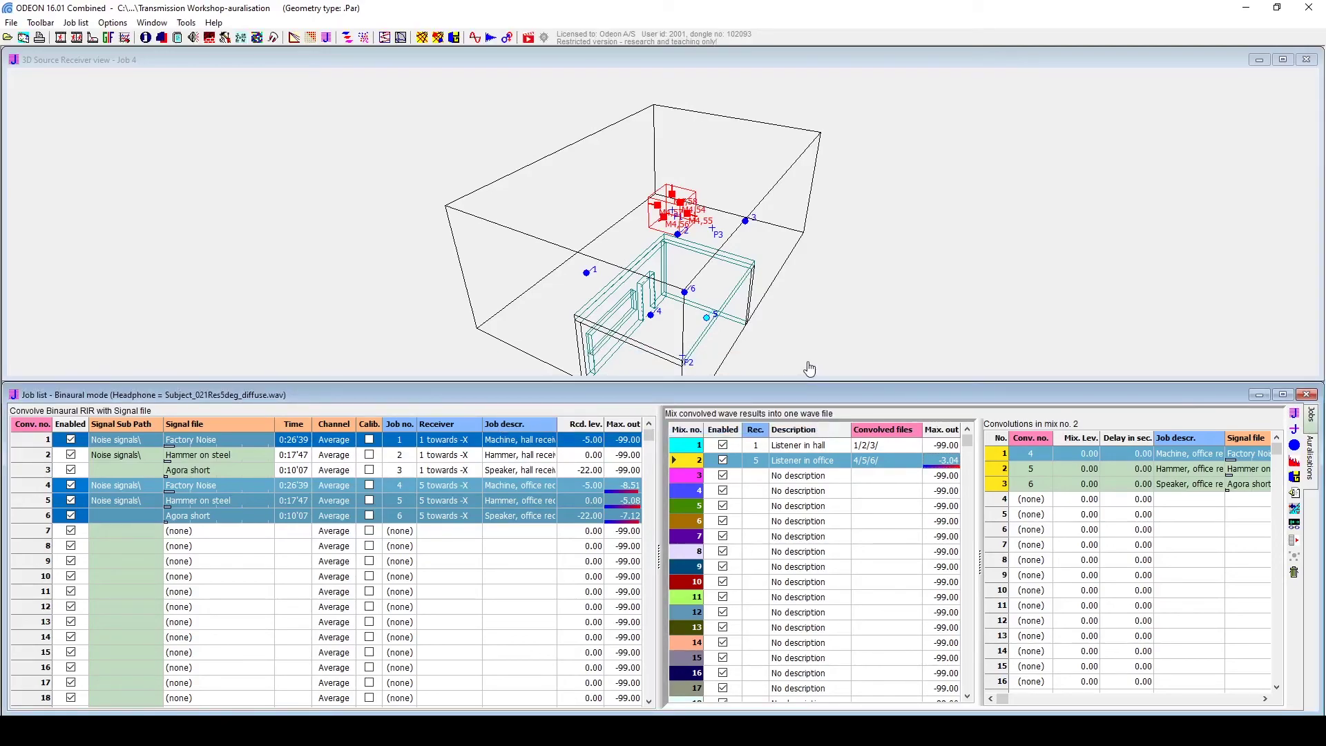